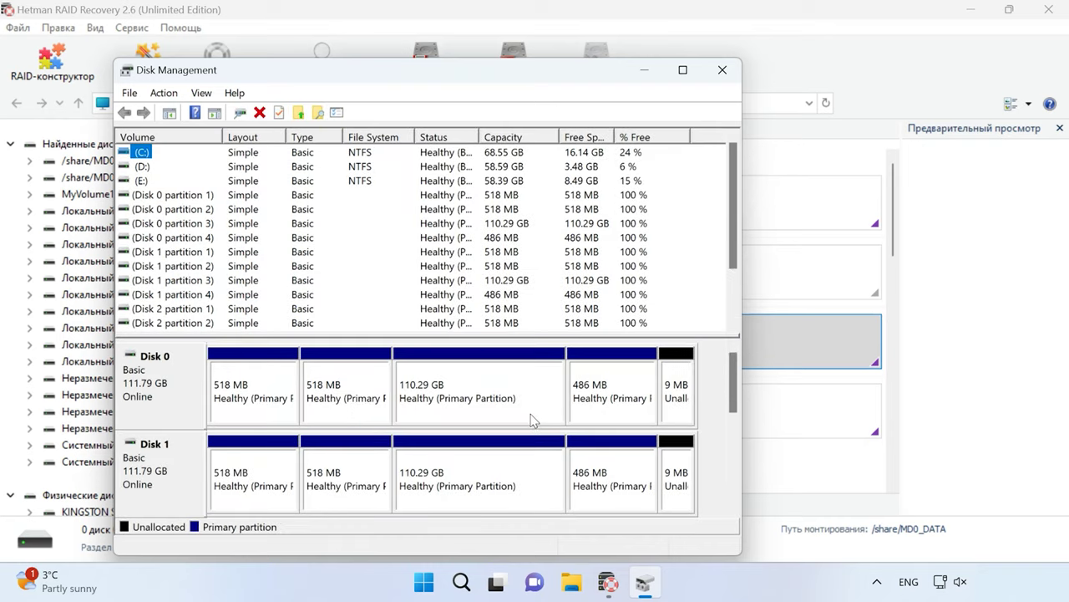
- Close Disk Management and run a quick scan (Быстрое сканирование) of 0 диск 0 (/share/MD0_DATA) in the RAID 6 array
left_click_drag(734, 395, 738, 215)
left_click(722, 69)
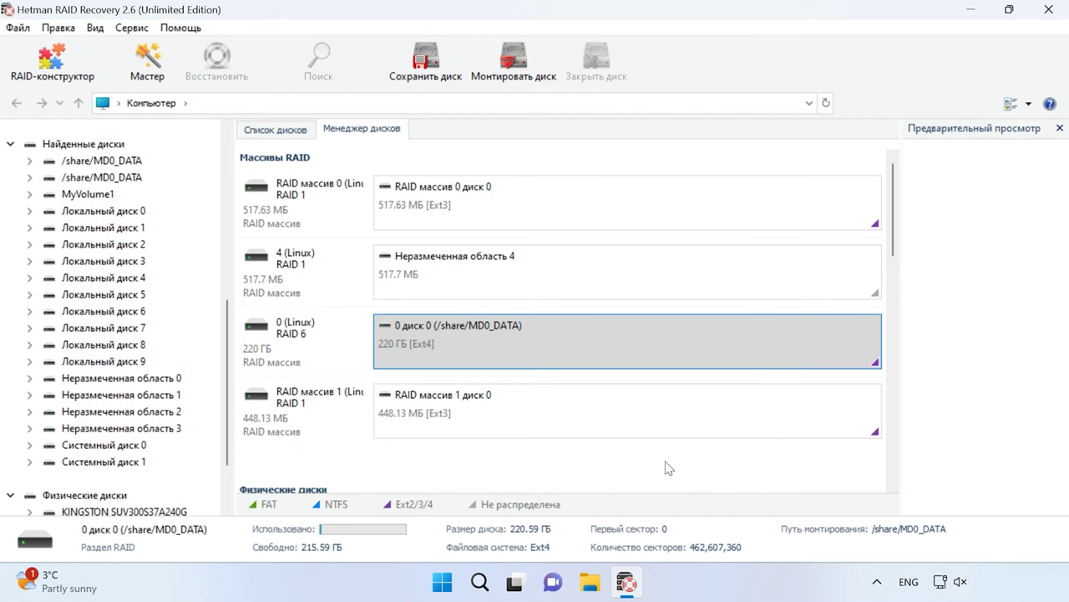
right_click(560, 336)
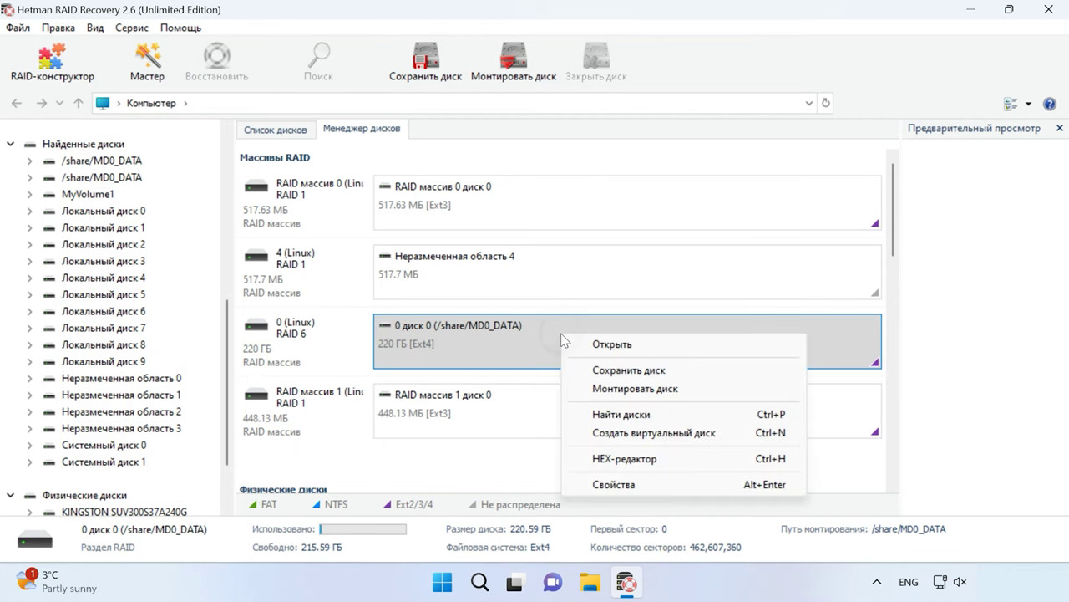
left_click(618, 344)
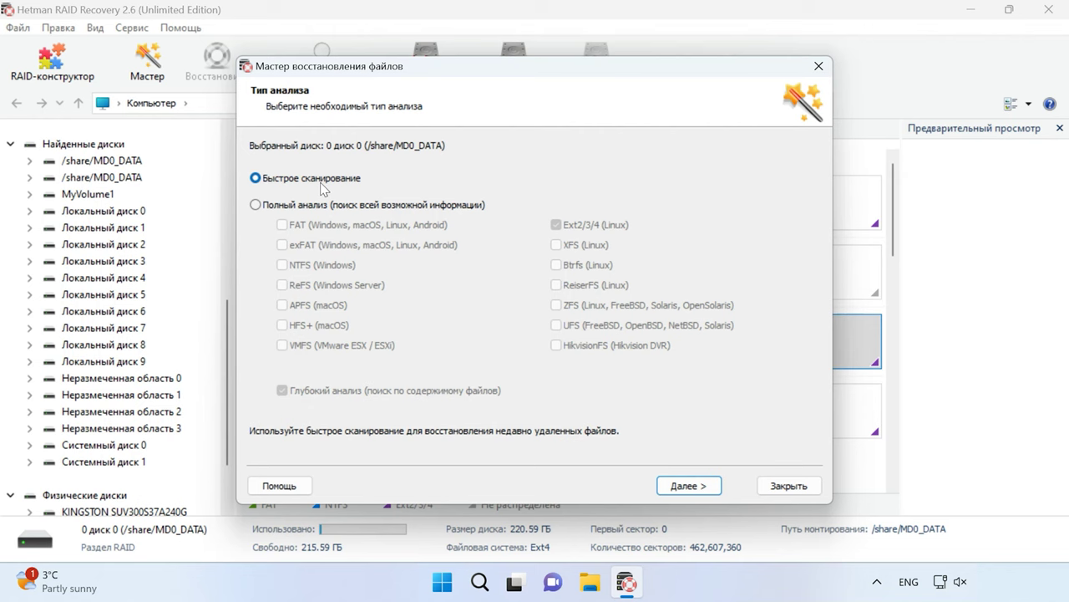
left_click(687, 486)
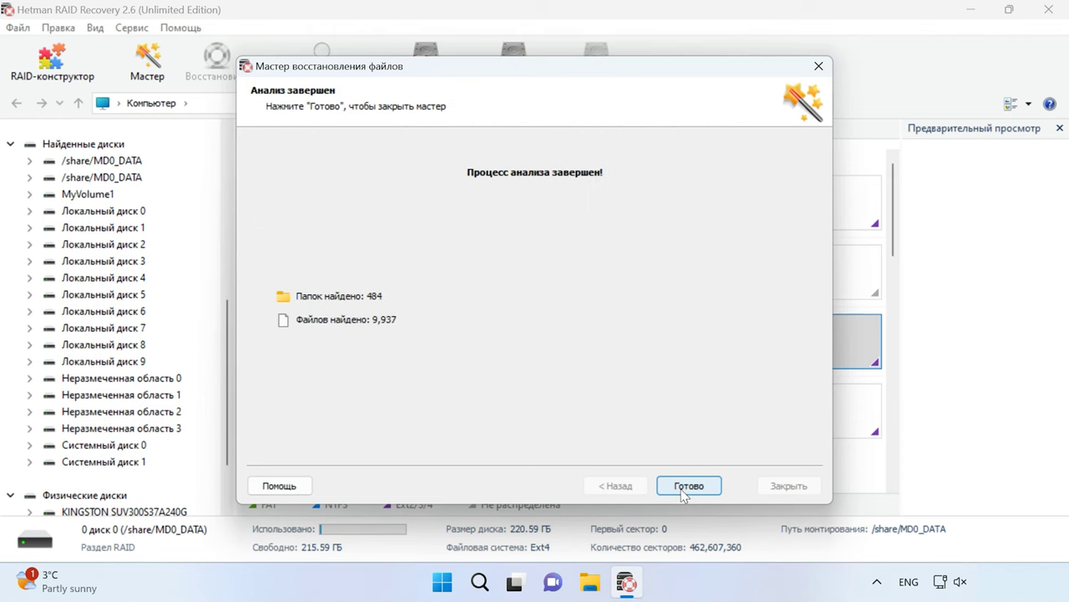
left_click(690, 487)
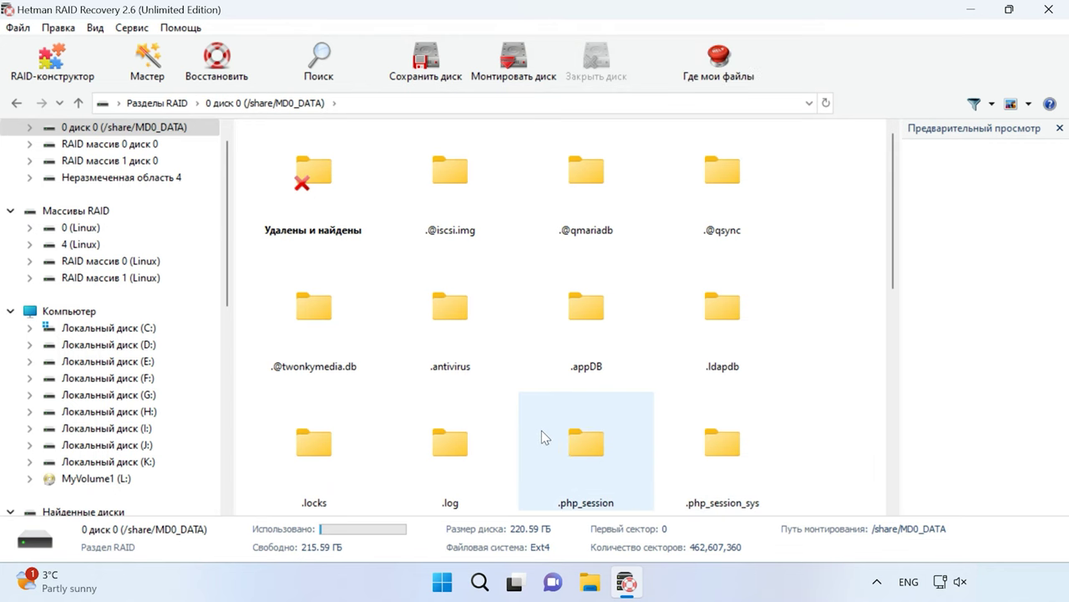
- Open the qdata folder on the scanned /share/MD0_DATA disk
scroll(542, 431, "down", 2)
scroll(544, 436, "down", 3)
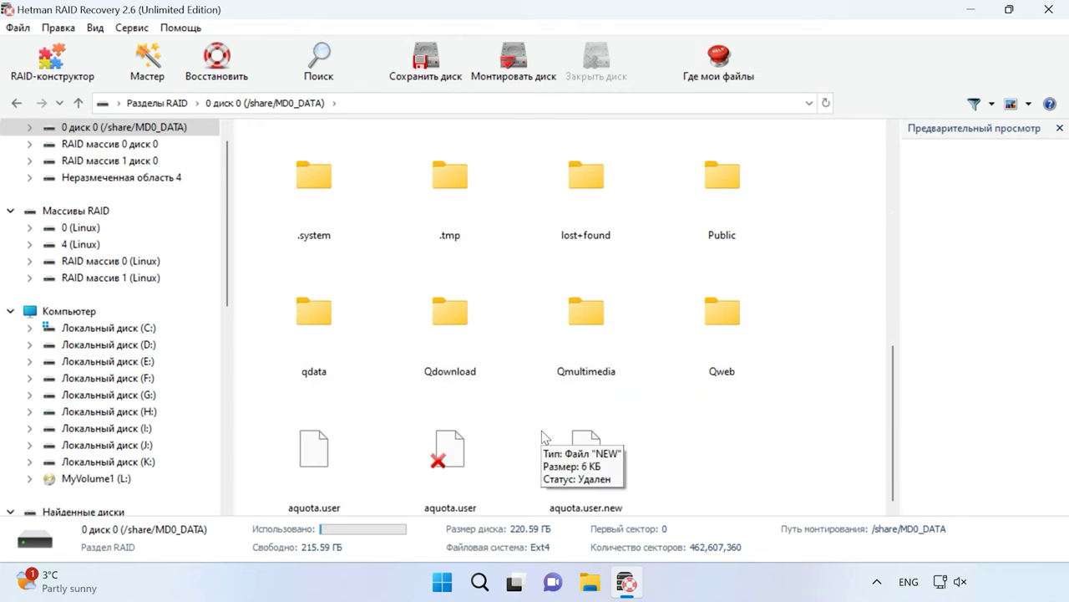
double_click(300, 368)
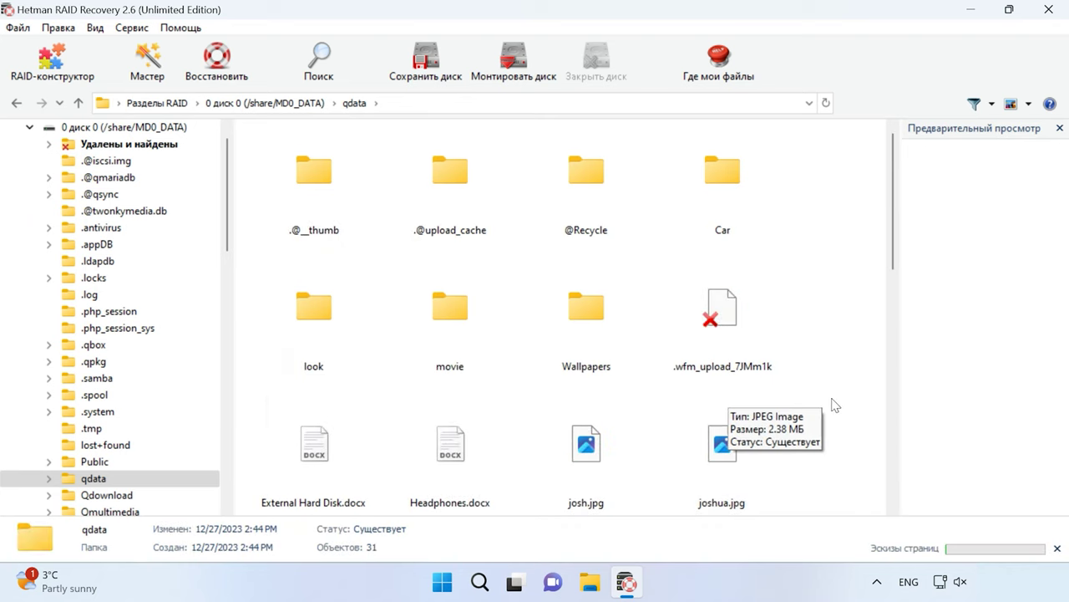
- Browse the files in qdata and preview the deleted image sergeh.jpg and the image joshua.jpg
scroll(835, 406, "down", 5)
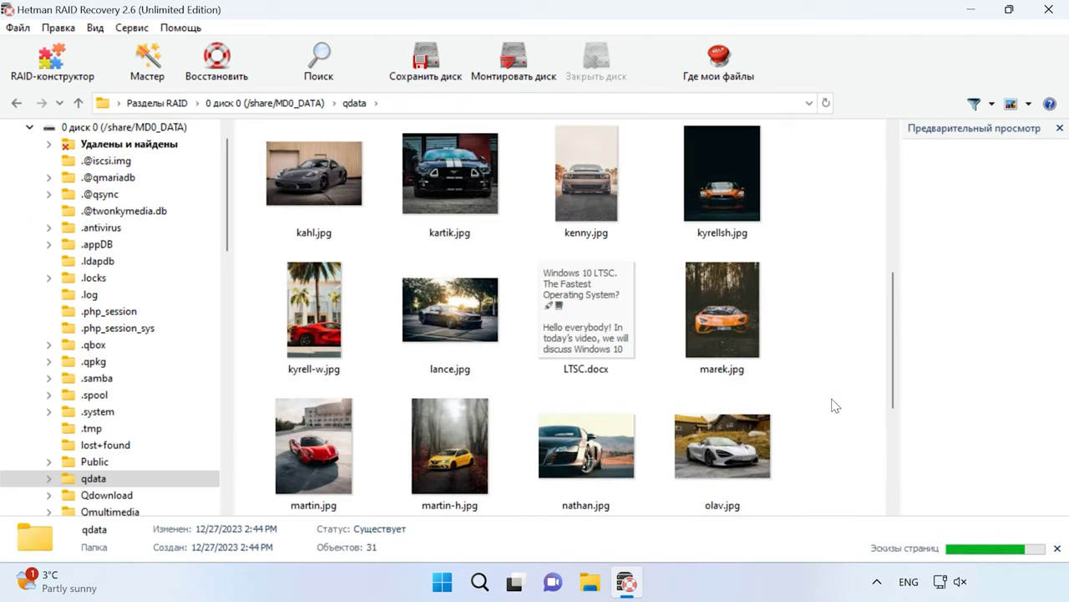
scroll(836, 407, "down", 2)
left_click(742, 385)
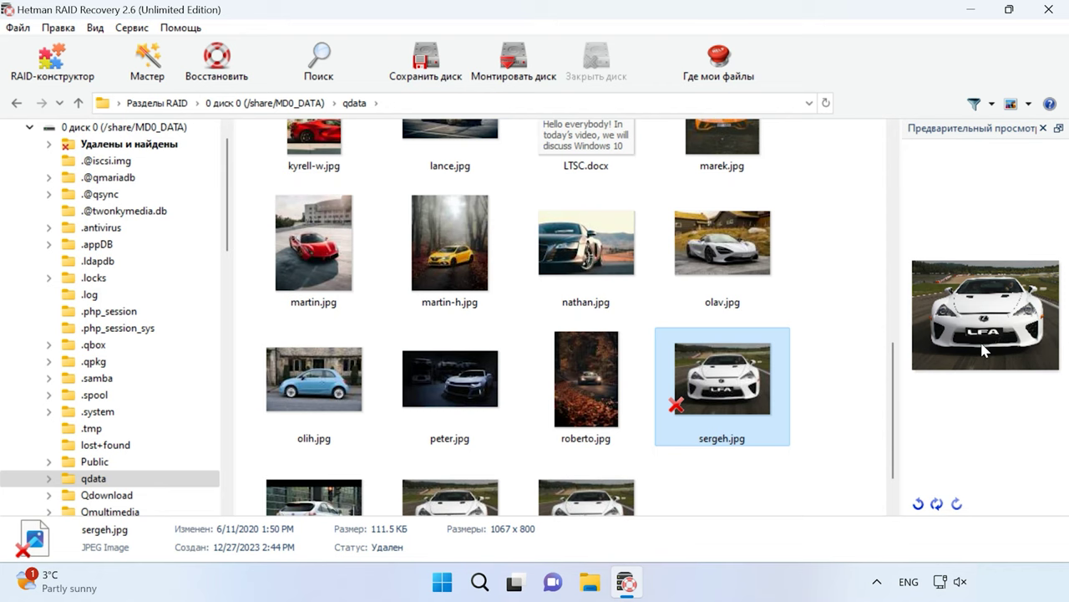
scroll(805, 332, "up", 5)
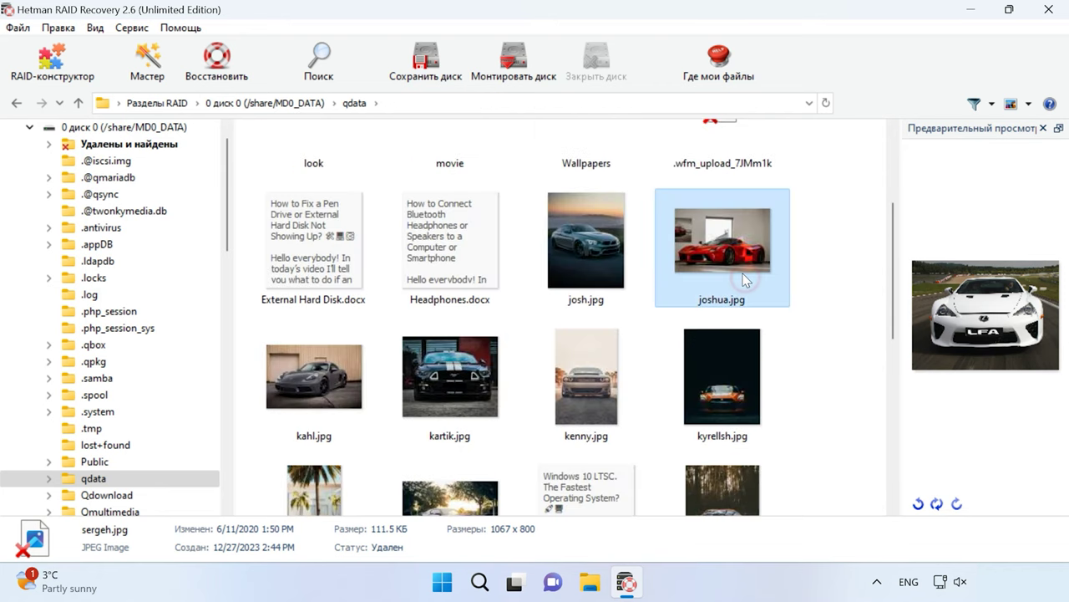
left_click(746, 280)
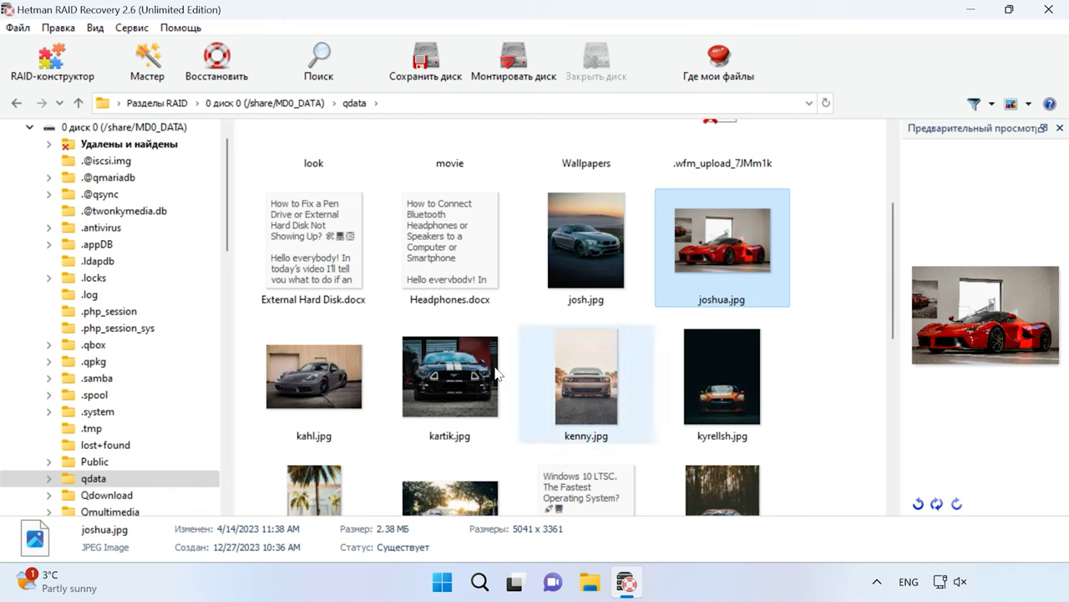
- View kartik.jpg in full-screen mode, close that view, and preview the document Headphones.docx
right_click(465, 381)
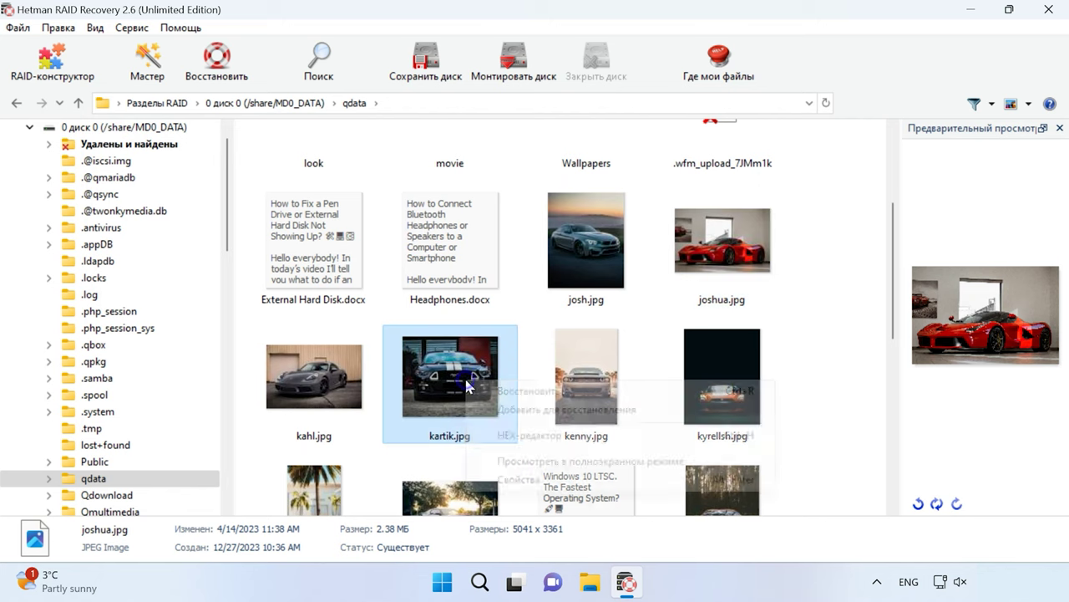
left_click(603, 461)
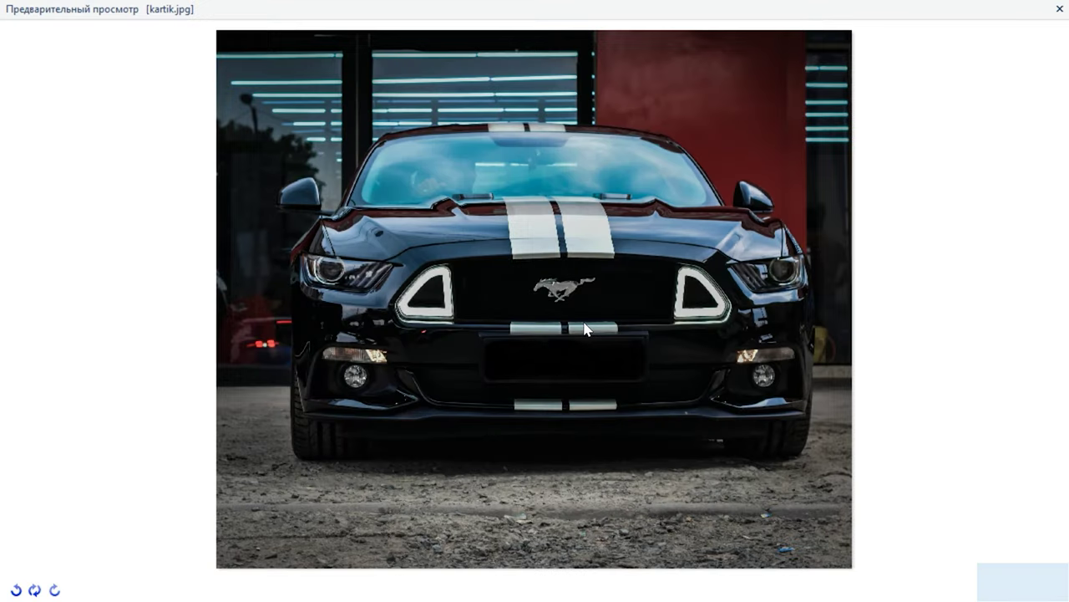
left_click(1059, 8)
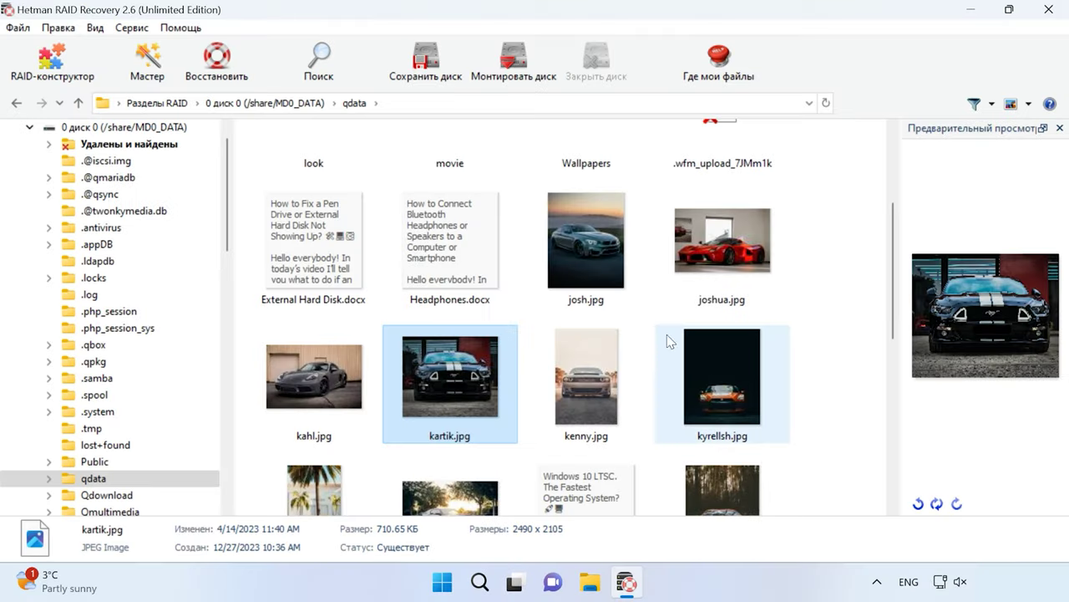
left_click(456, 276)
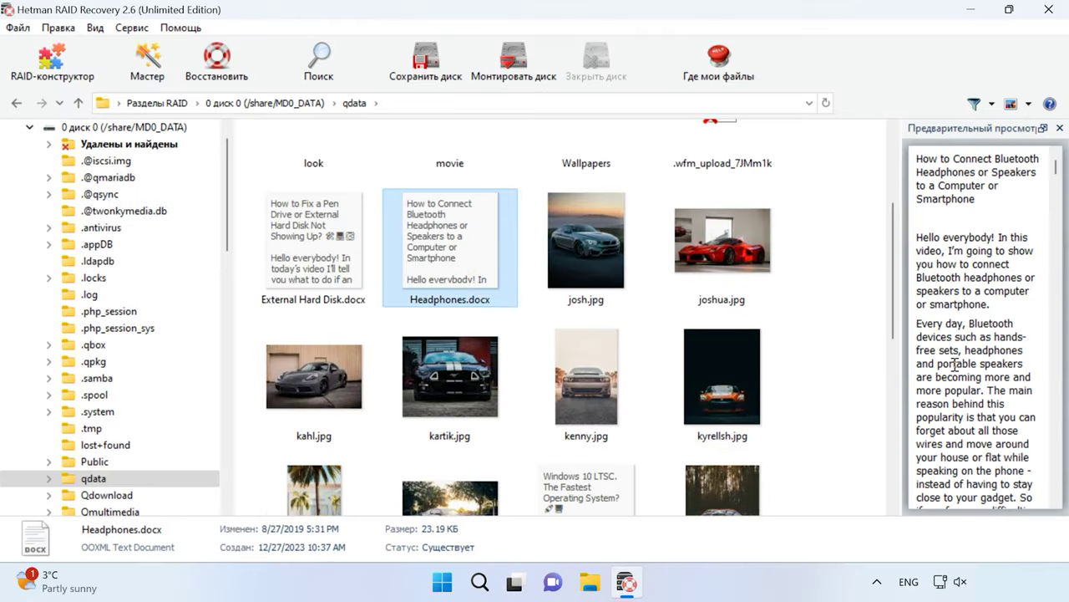
- Recover Headphones.docx, josh.jpg, joshua.jpg, kartik.jpg, kenny.jpg and kyrellsh.jpg to the hard disk at C:\11
left_click_drag(833, 242, 434, 394)
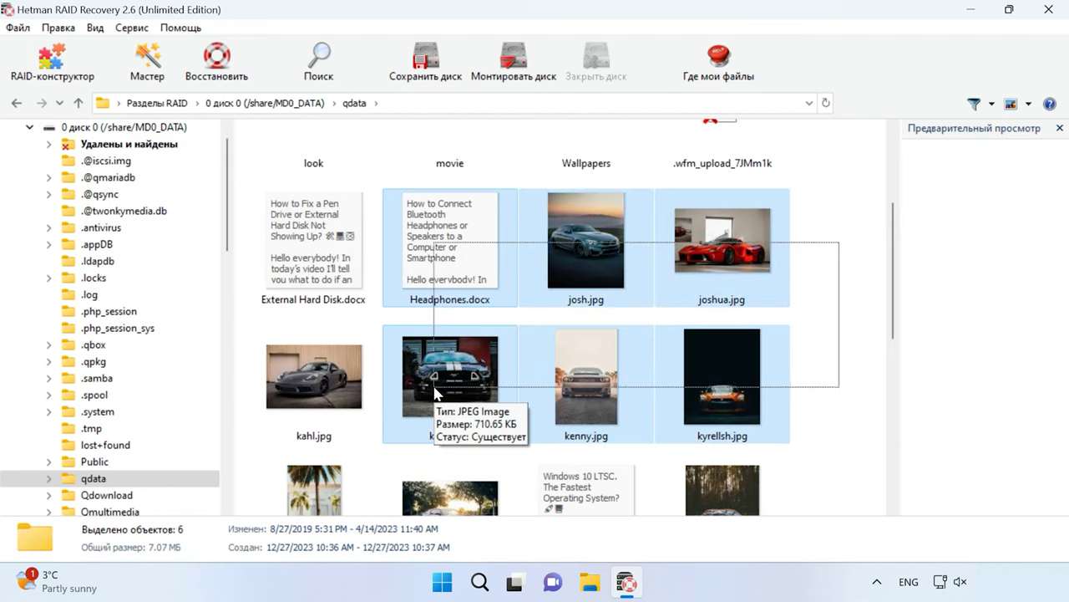
left_click(217, 80)
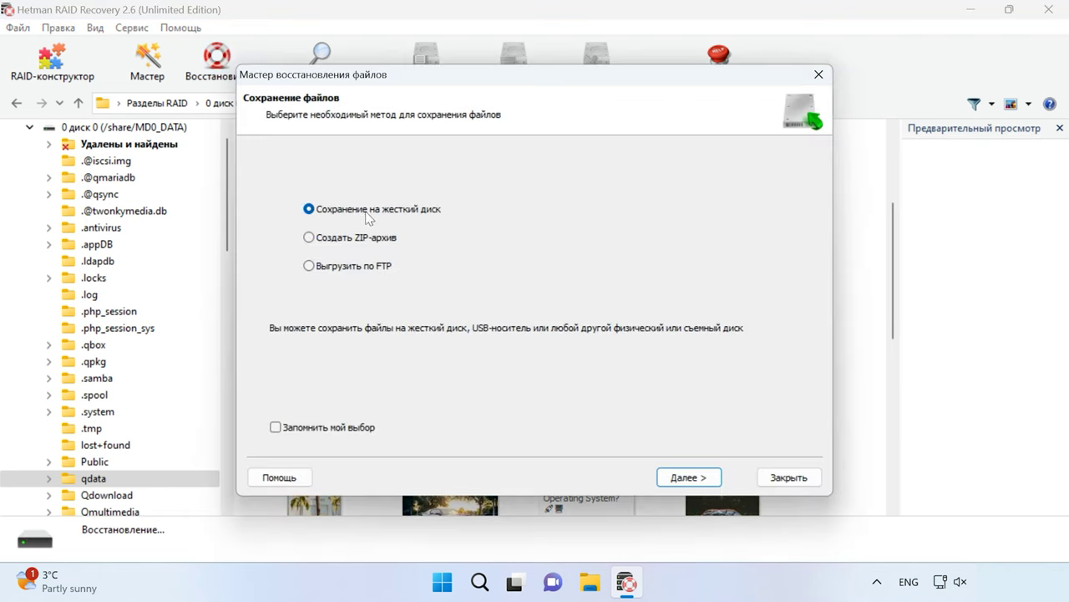
left_click(689, 477)
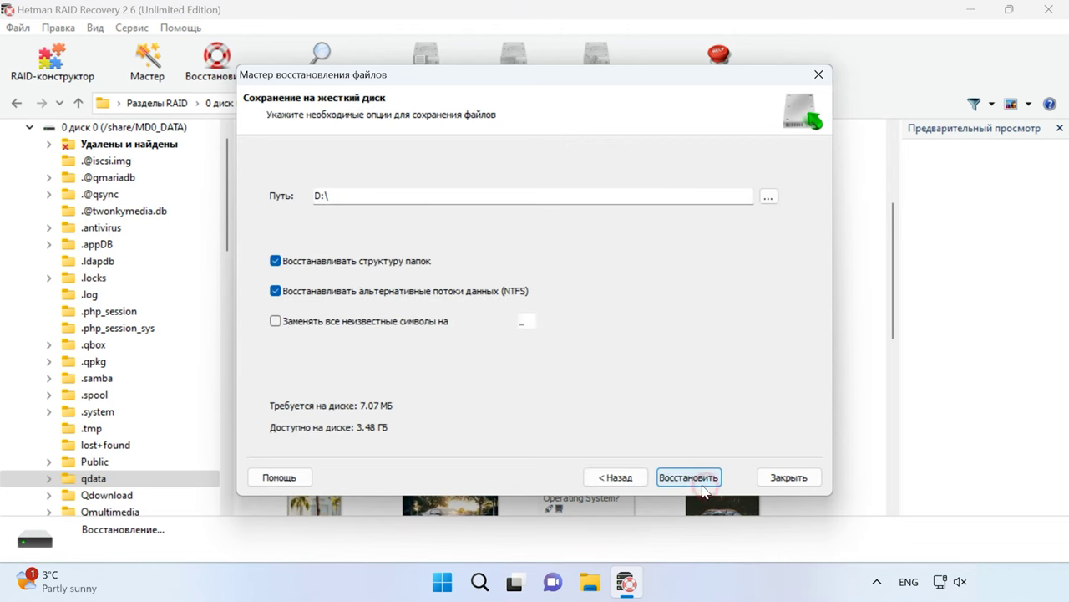
double_click(317, 200)
type("C:\\11")
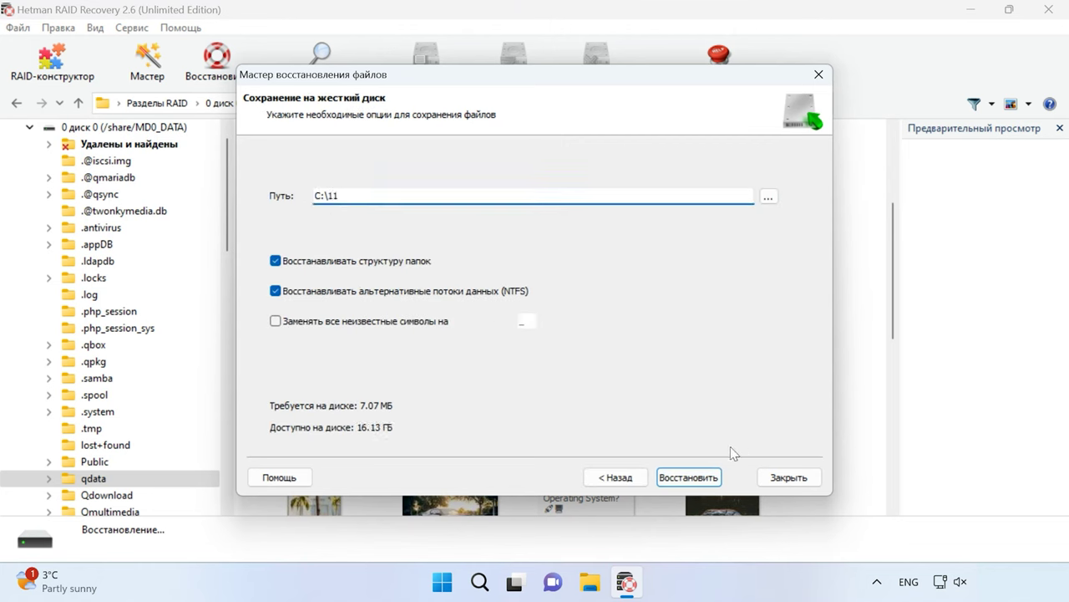
left_click(699, 479)
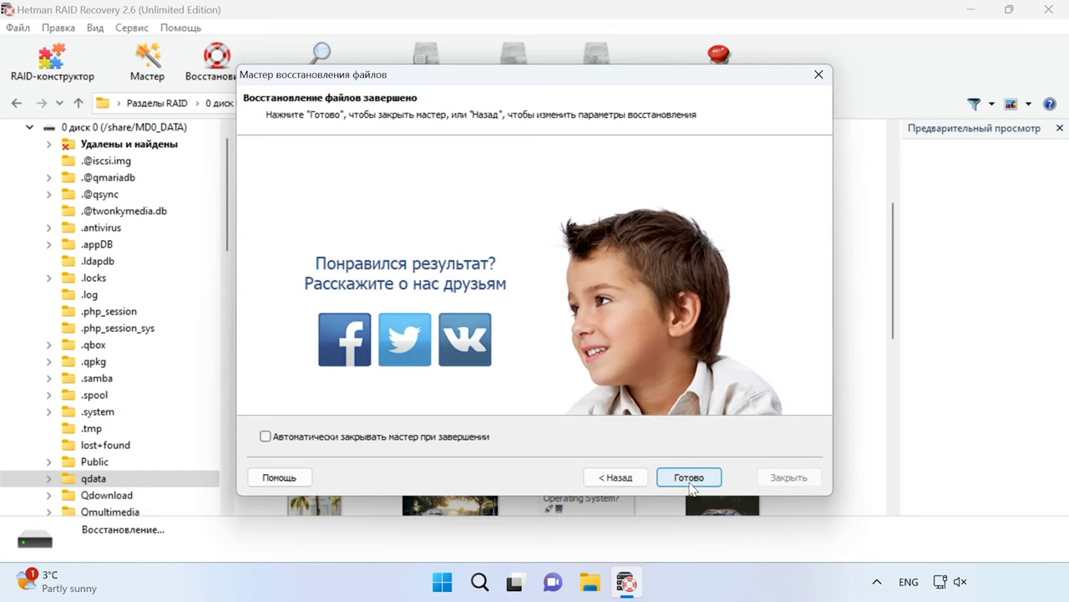
left_click(690, 480)
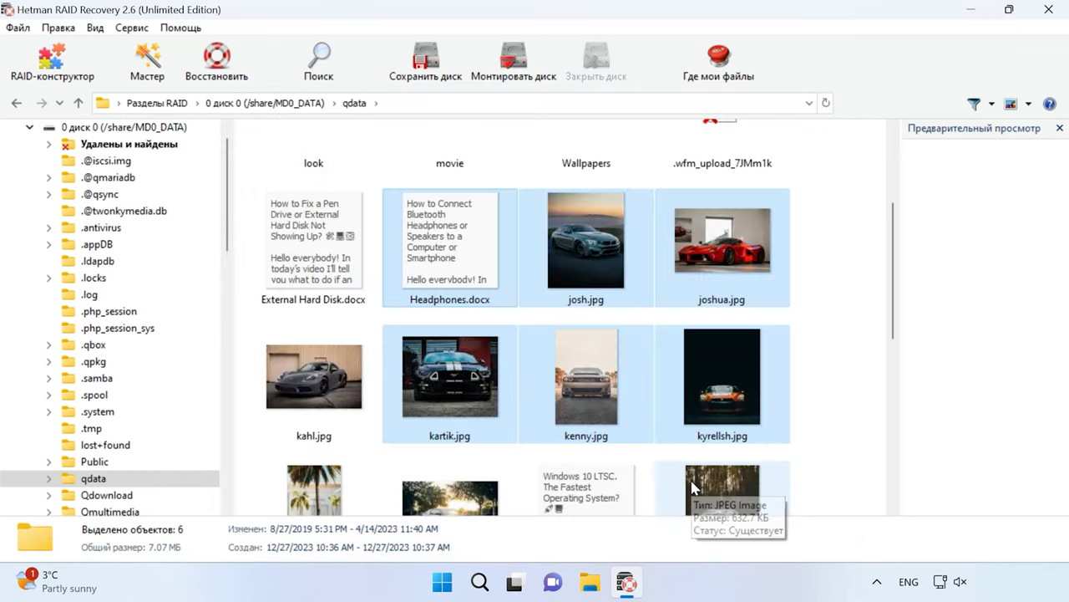
- Switch to File Explorer and open the recovery folder 11 on Local Disk (C:)
left_click(590, 585)
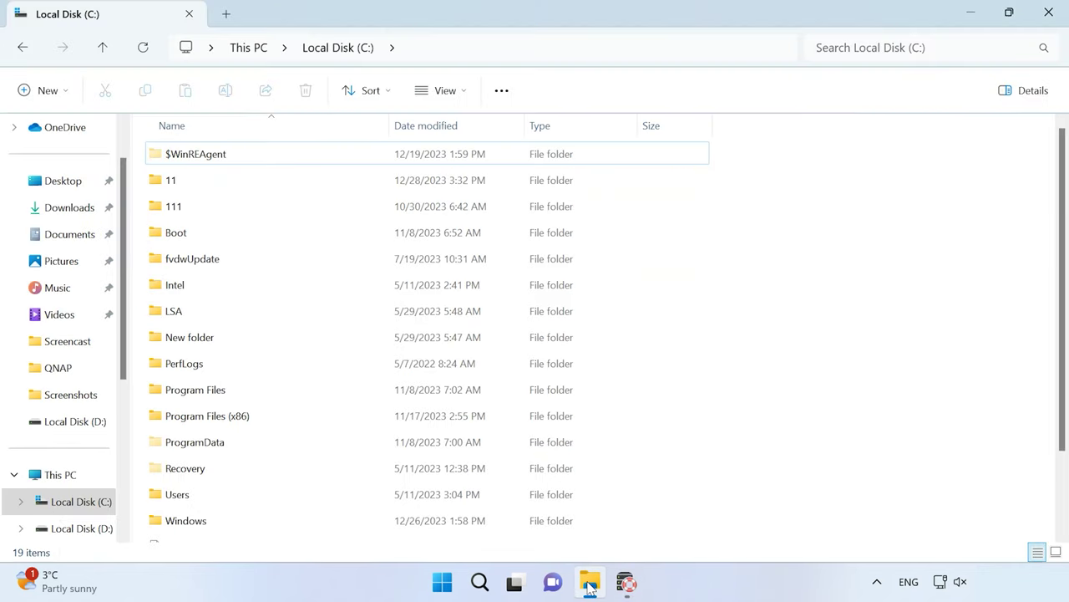
double_click(172, 182)
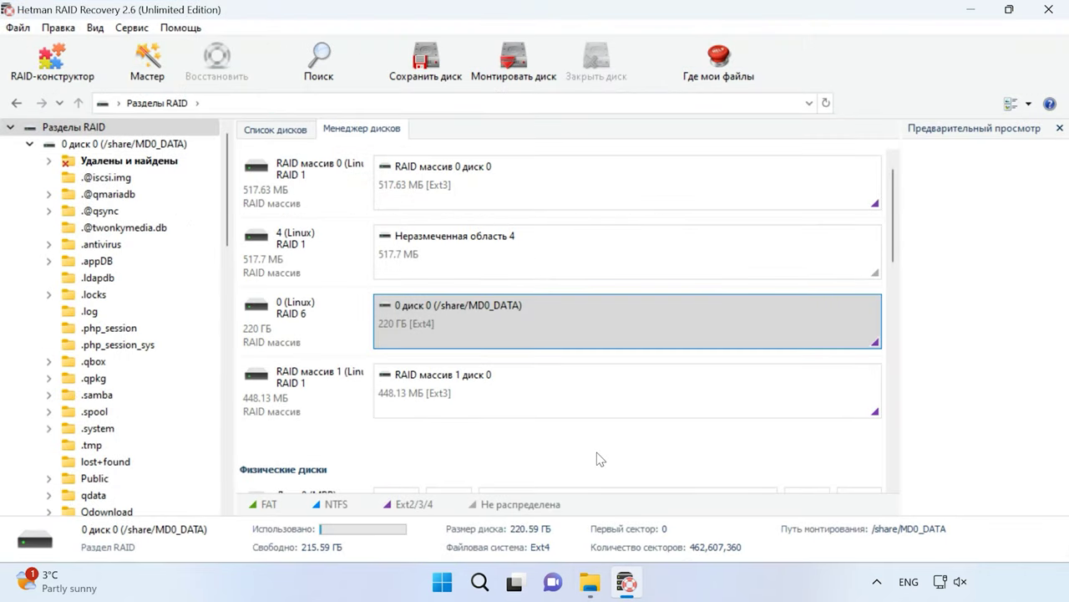
- Set up a full image of the RAID 6 array 0 (Linux) with saving to the hard disk as the method
left_click(311, 327)
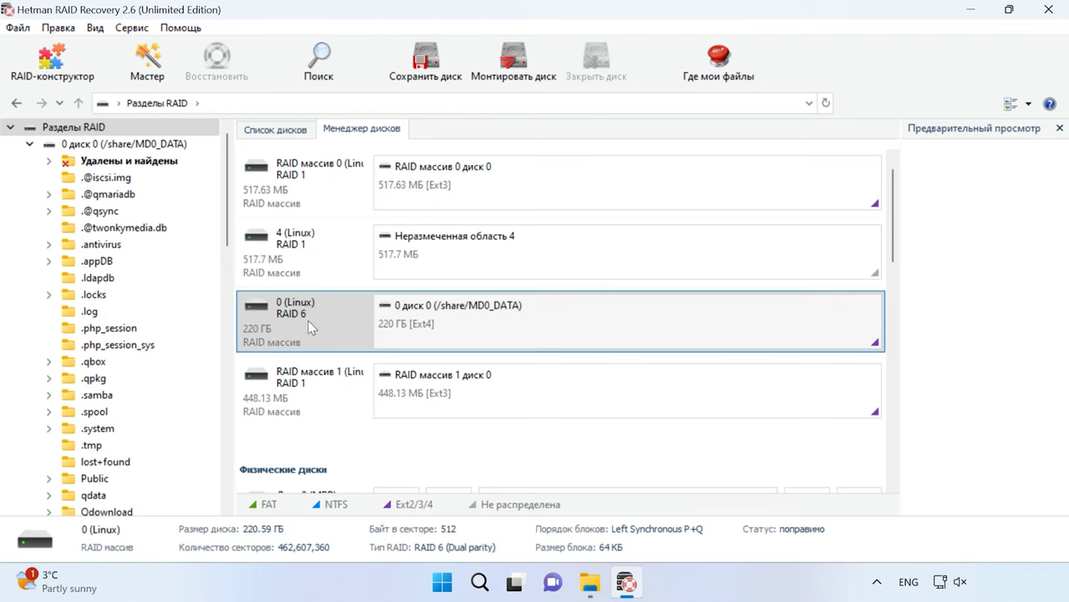
right_click(309, 327)
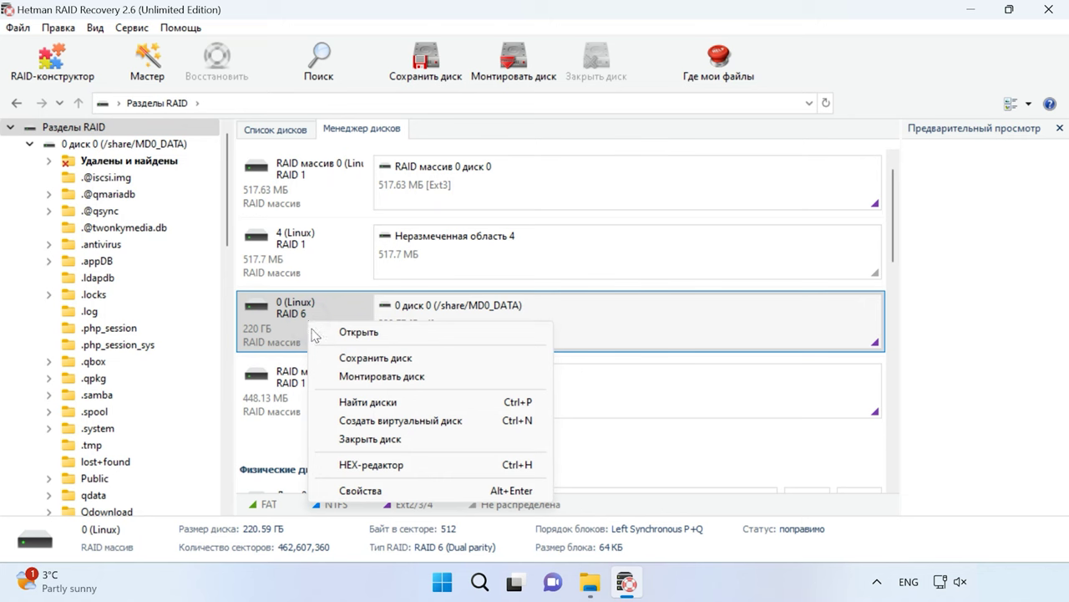
left_click(413, 359)
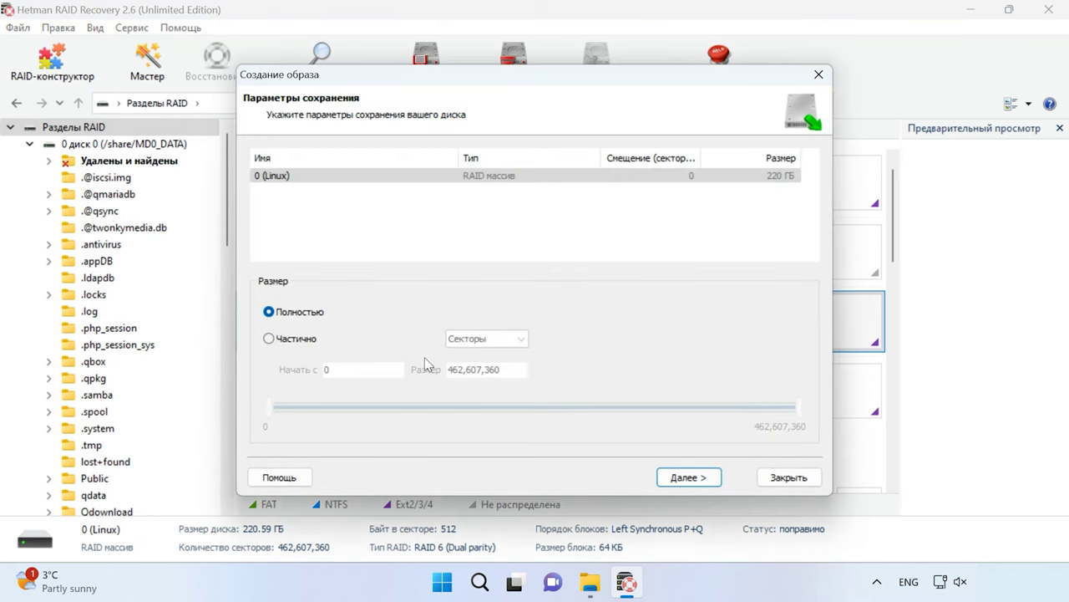
left_click(683, 481)
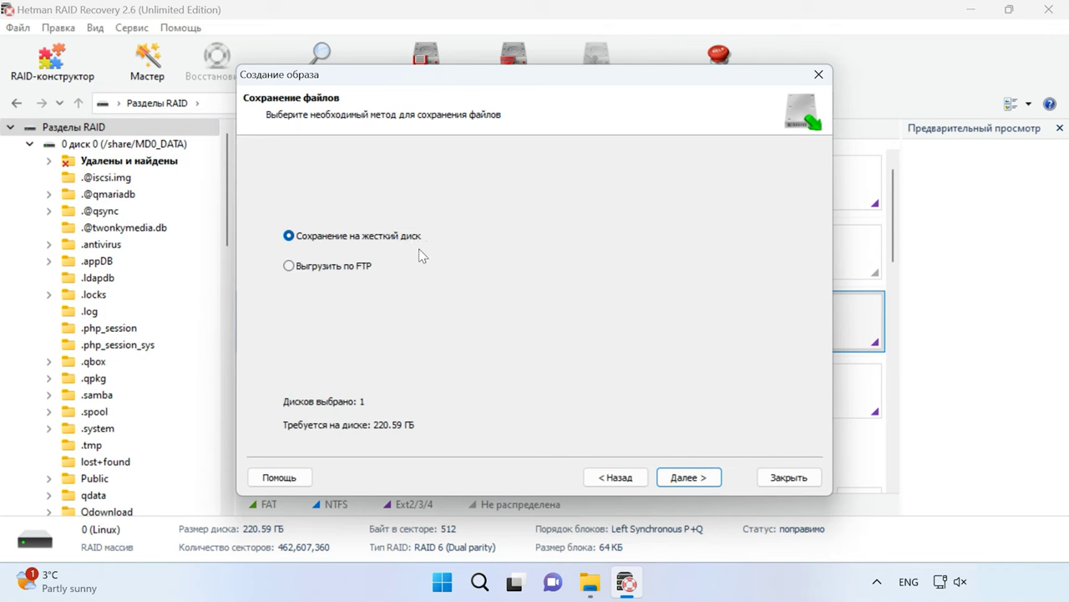
left_click(690, 478)
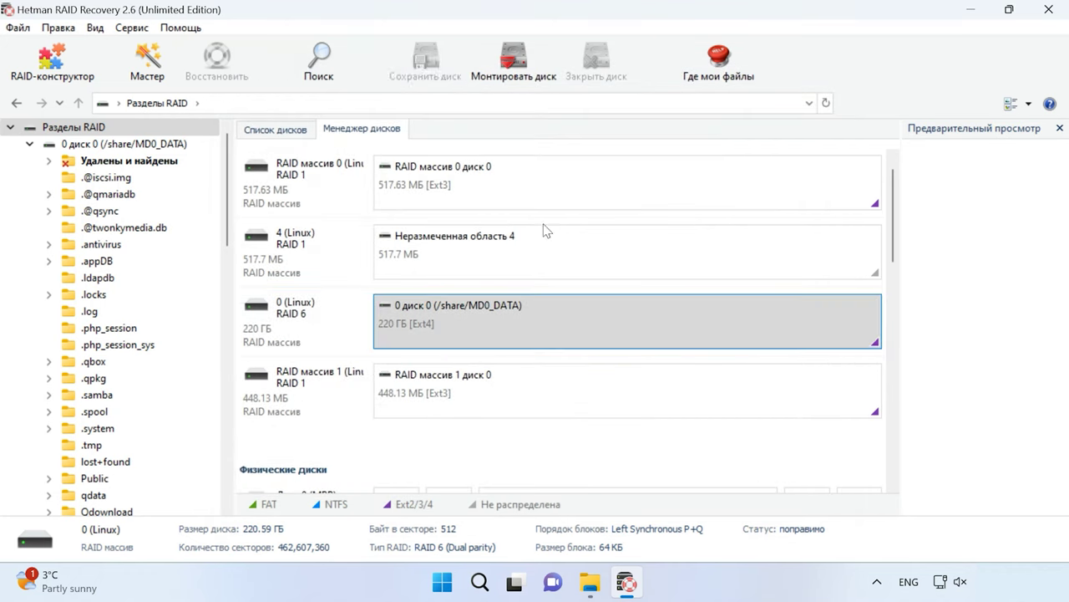
- Start mounting a disk image with RAW образы as the image type
left_click(122, 30)
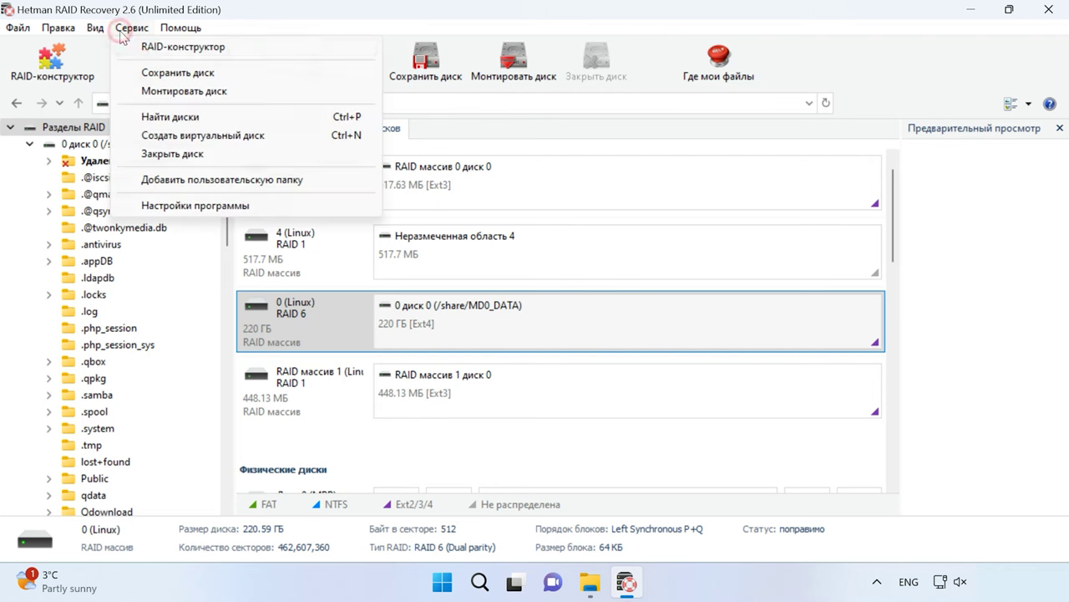
left_click(183, 90)
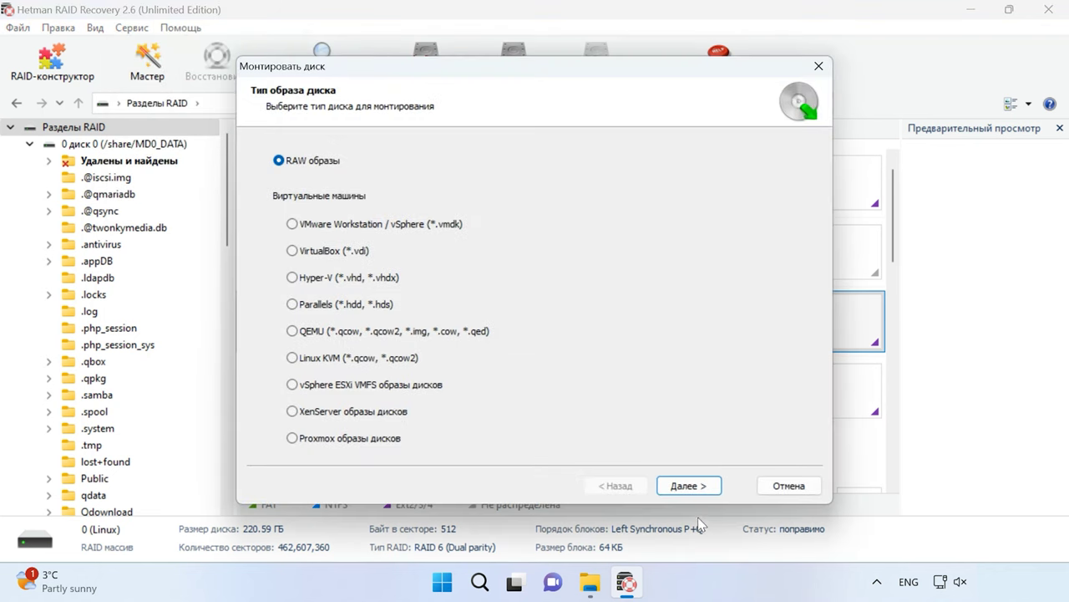
left_click(687, 486)
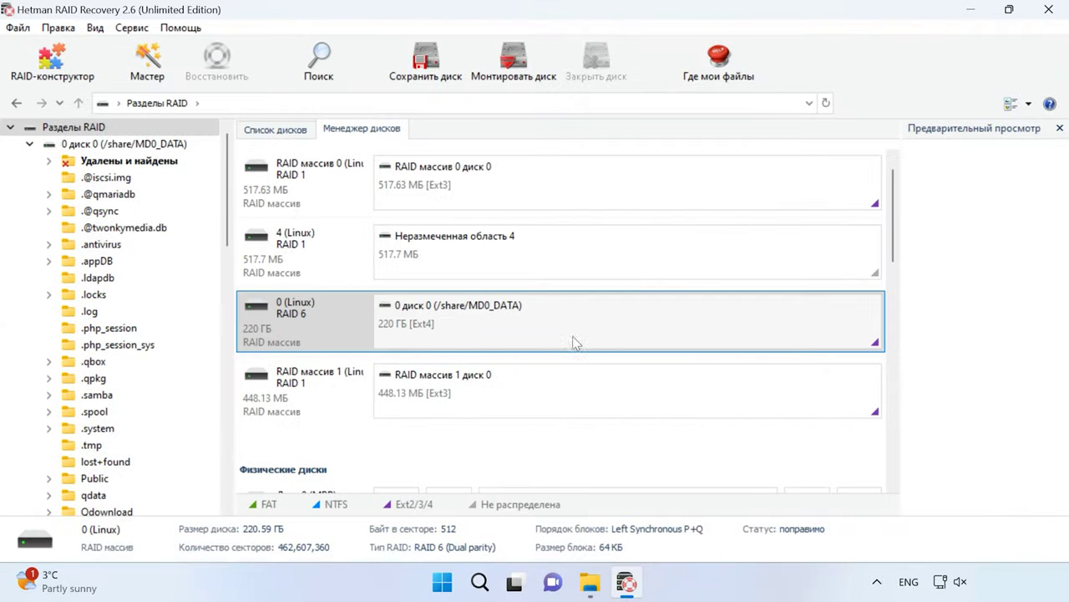
left_click(573, 330)
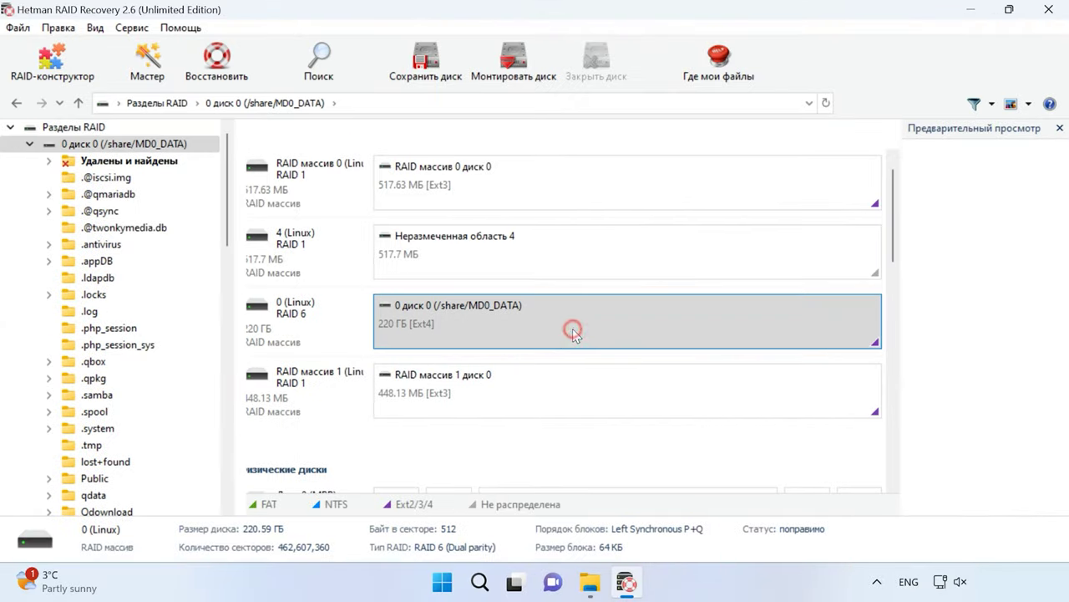
double_click(573, 331)
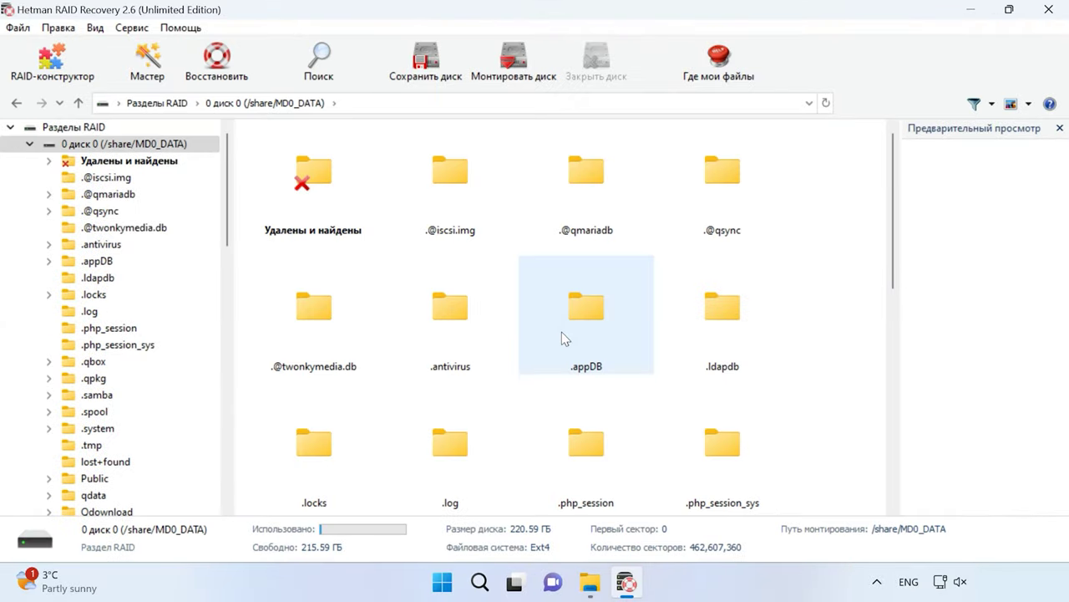
double_click(471, 211)
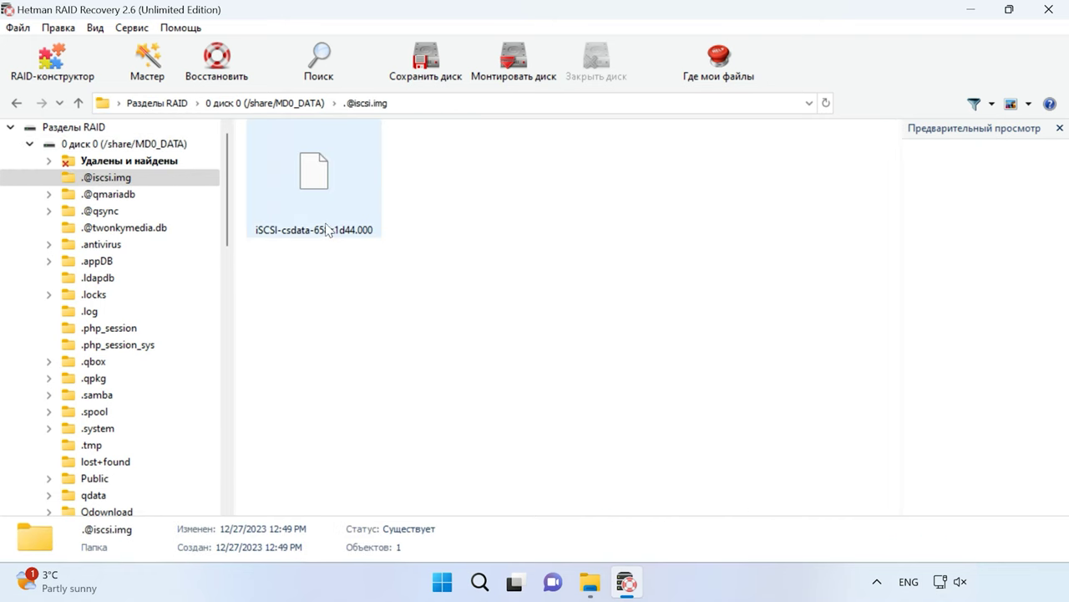
left_click(327, 230)
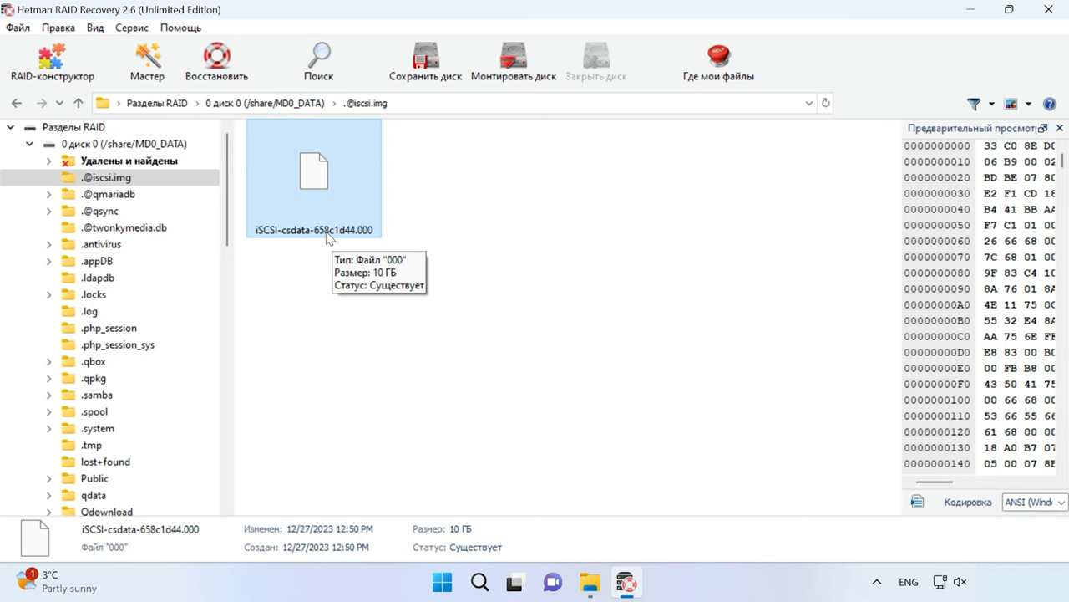
- Recover the iSCSI-csdata-658c1d44.000 file to the hard disk with D:\ as the destination path
right_click(326, 233)
left_click(415, 251)
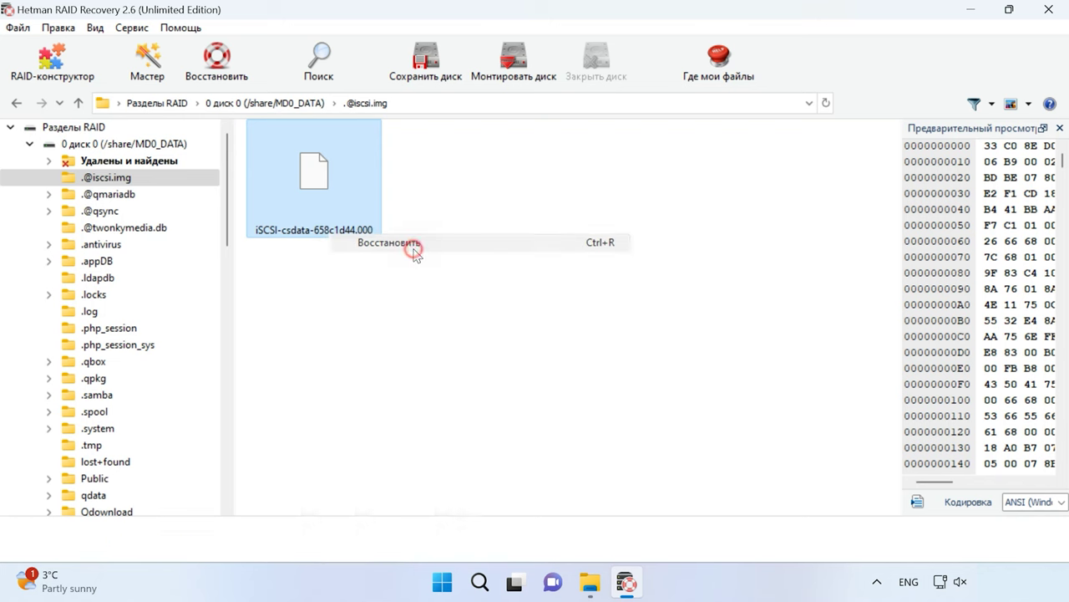
left_click(702, 479)
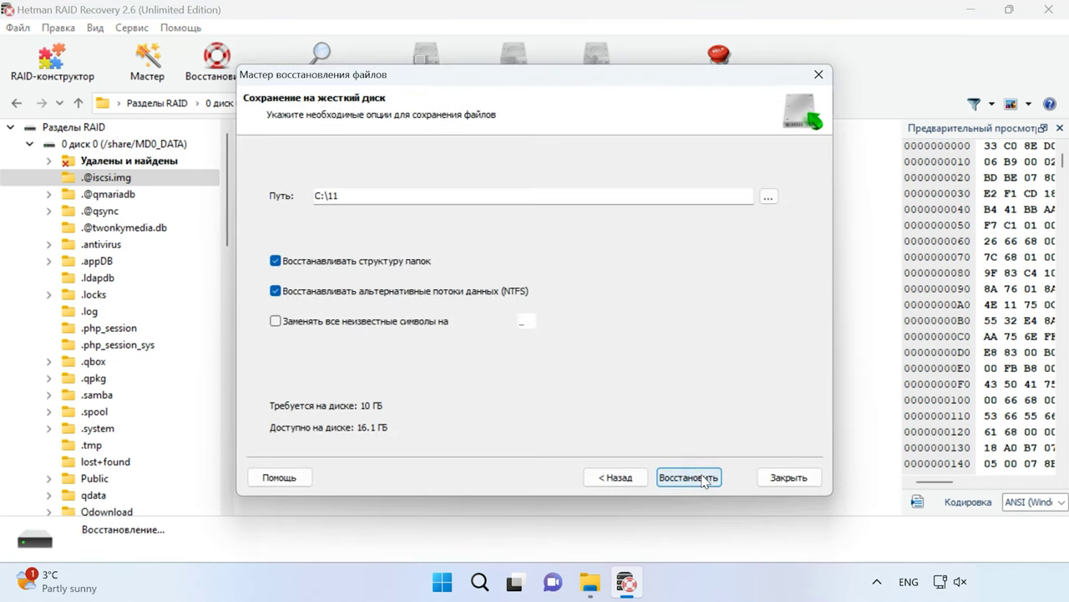
triple_click(336, 196)
type("D:\\")
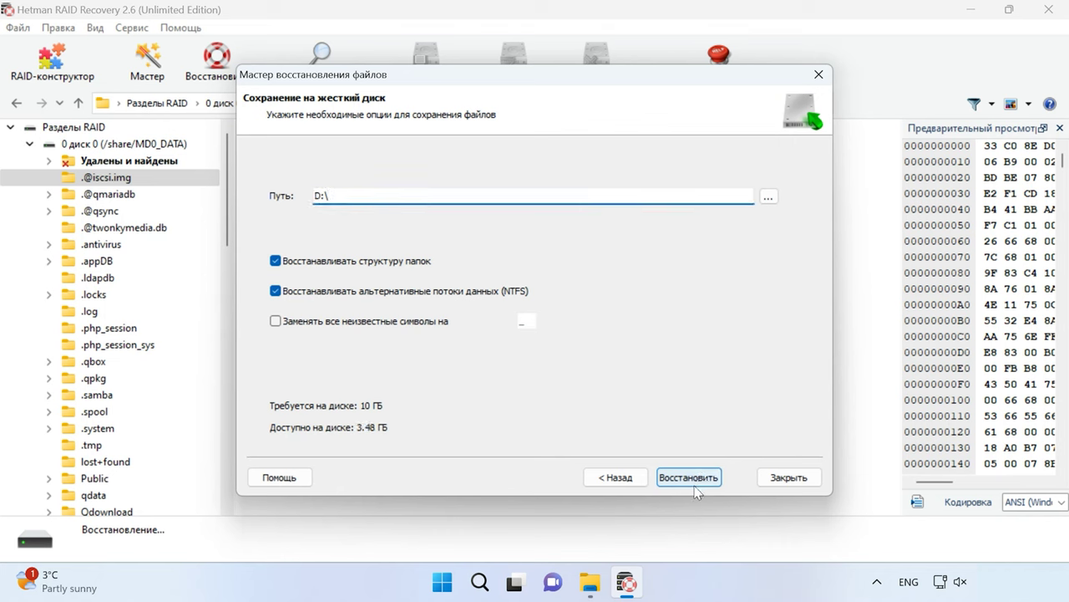
left_click(694, 485)
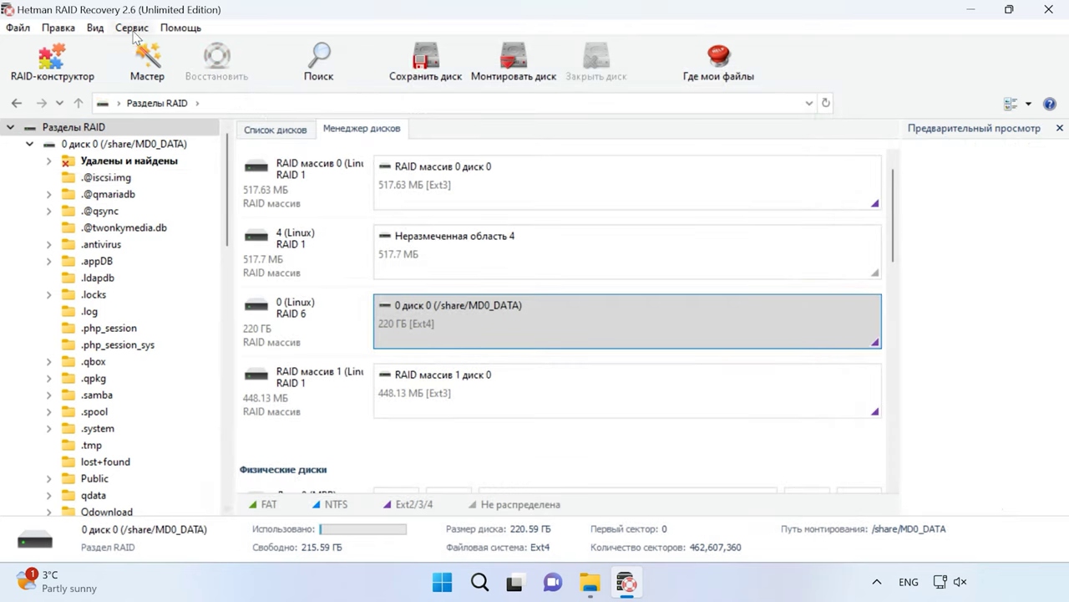
- Mount iSCSI-qlun-49c03df7.000 from Local Disk (D:) as a RAW image, showing all file types in the file selection
left_click(132, 28)
left_click(197, 91)
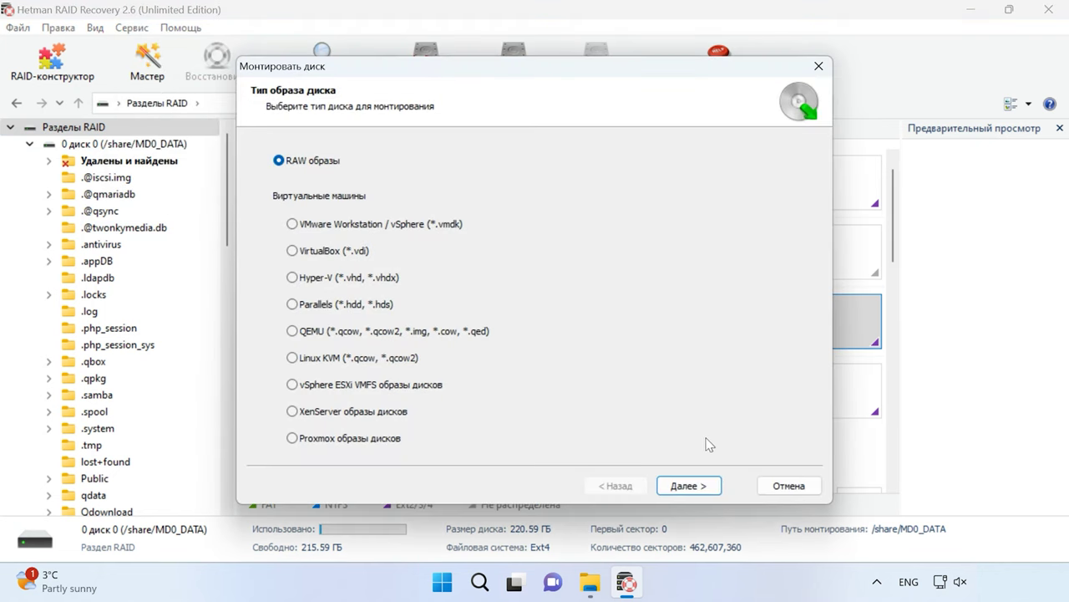
left_click(686, 484)
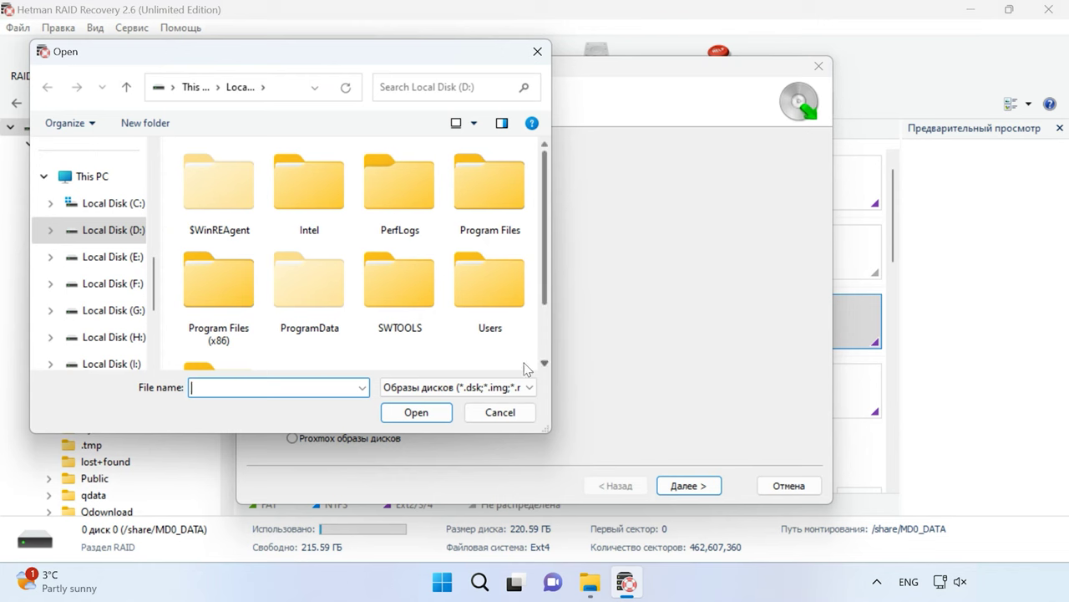
left_click(525, 387)
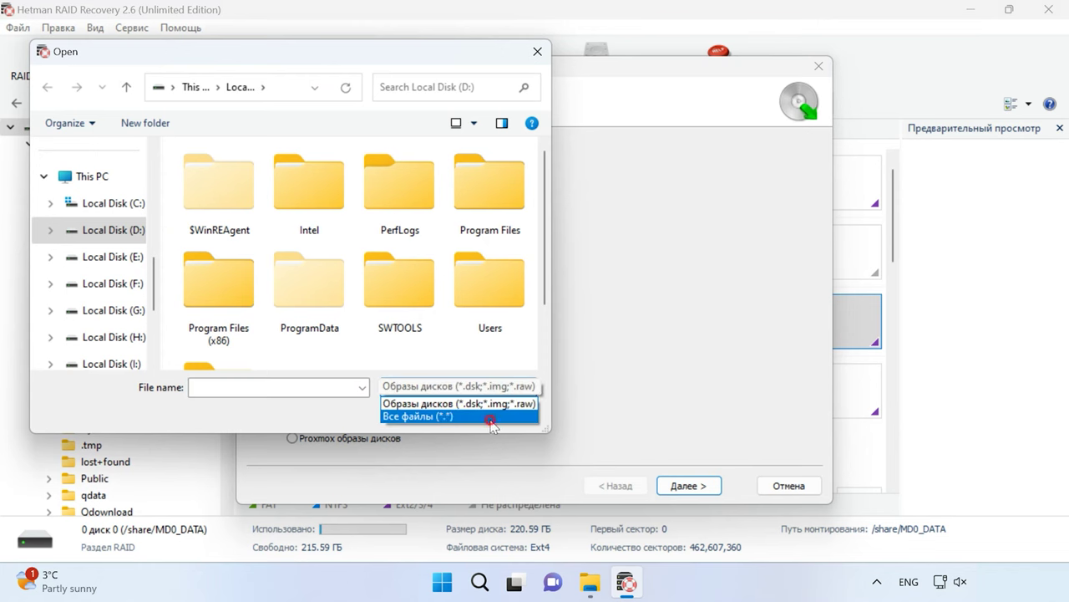
left_click(491, 416)
scroll(493, 361, "down", 2)
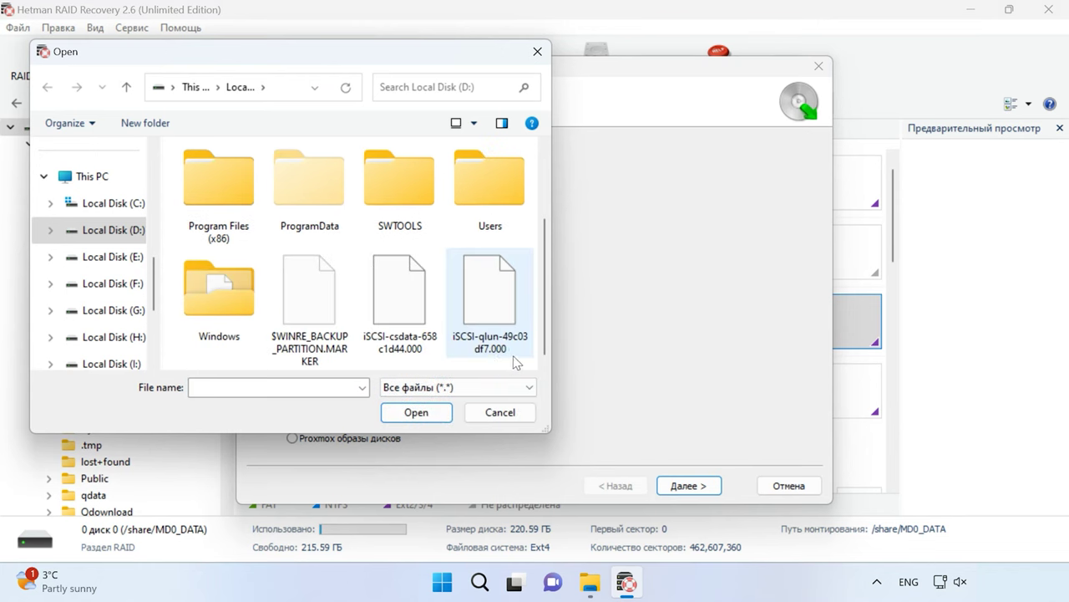
left_click(513, 358)
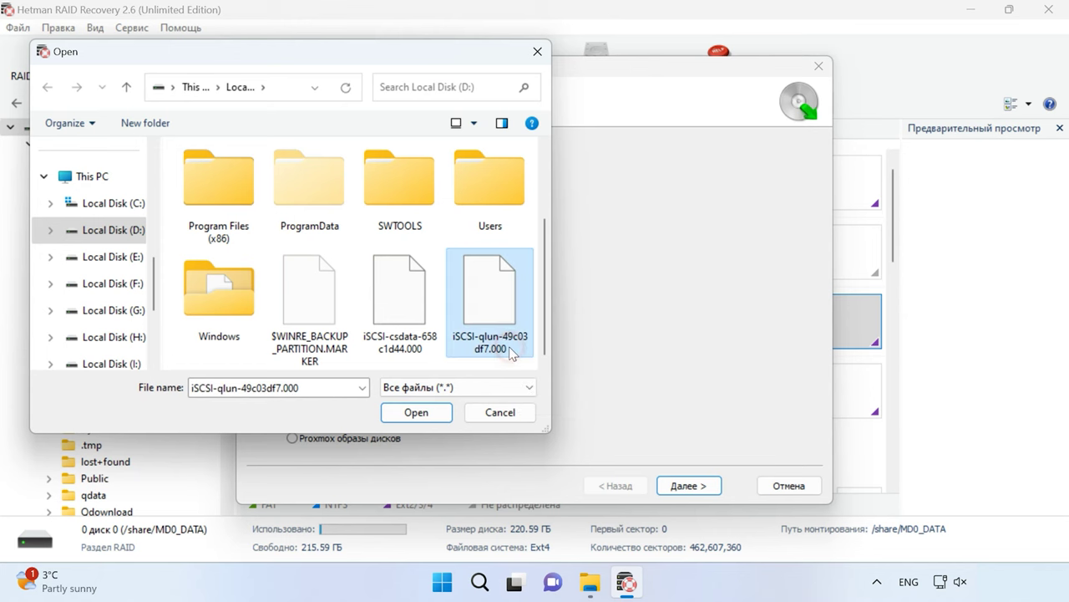
left_click(426, 413)
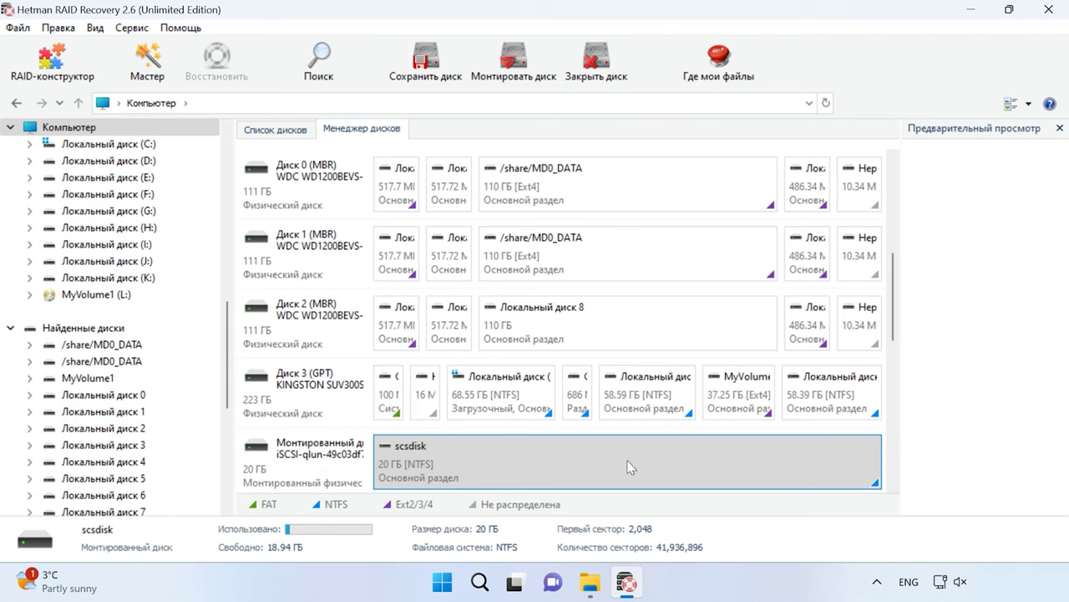
- Run a quick scan of the mounted scsdisk partition and open its contents
right_click(629, 465)
left_click(689, 307)
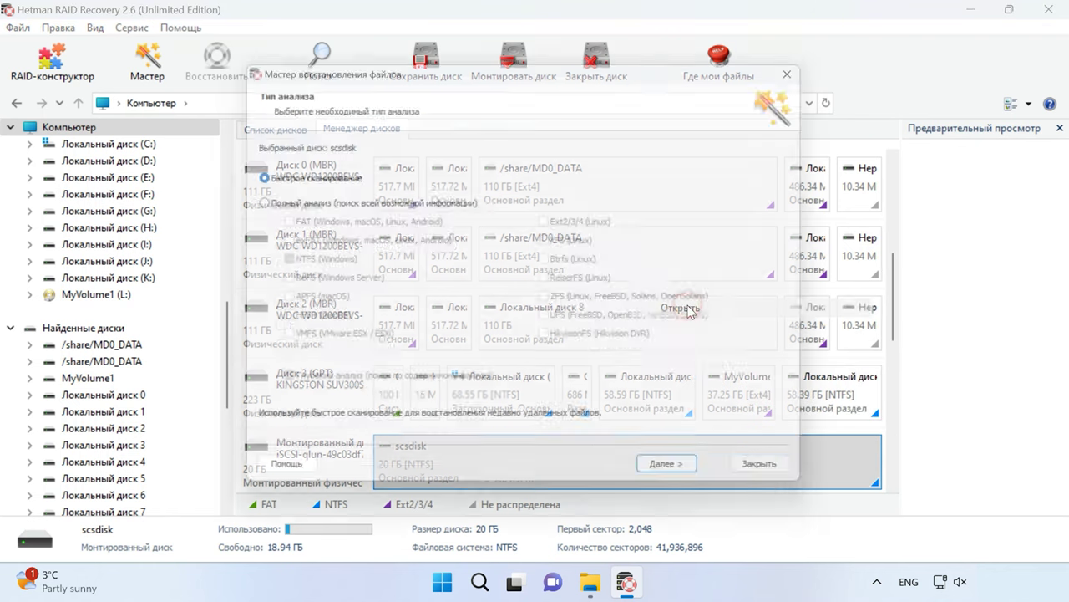
left_click(690, 488)
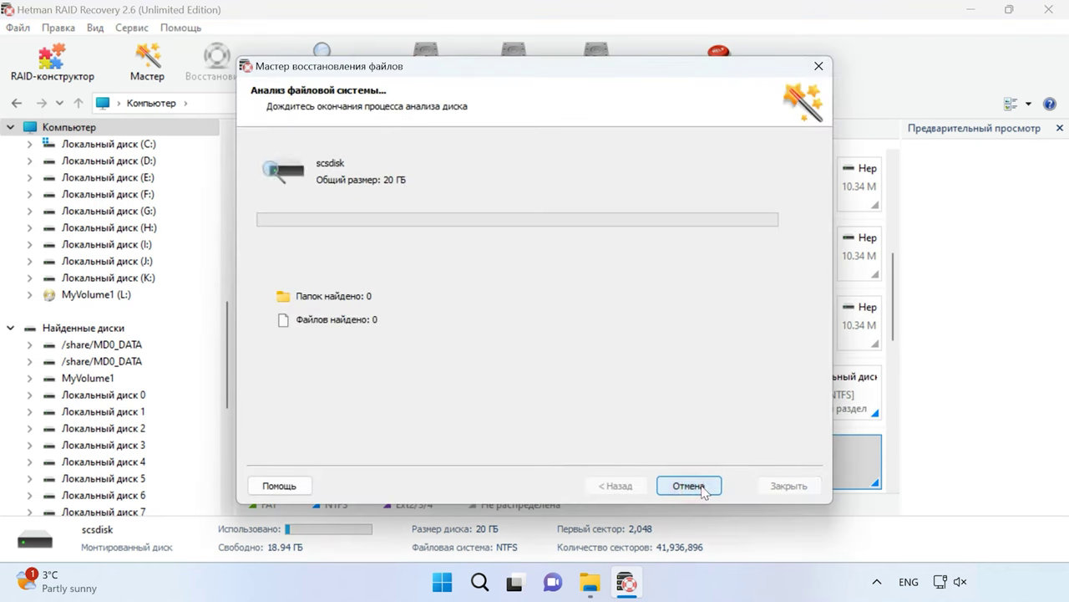
left_click(696, 486)
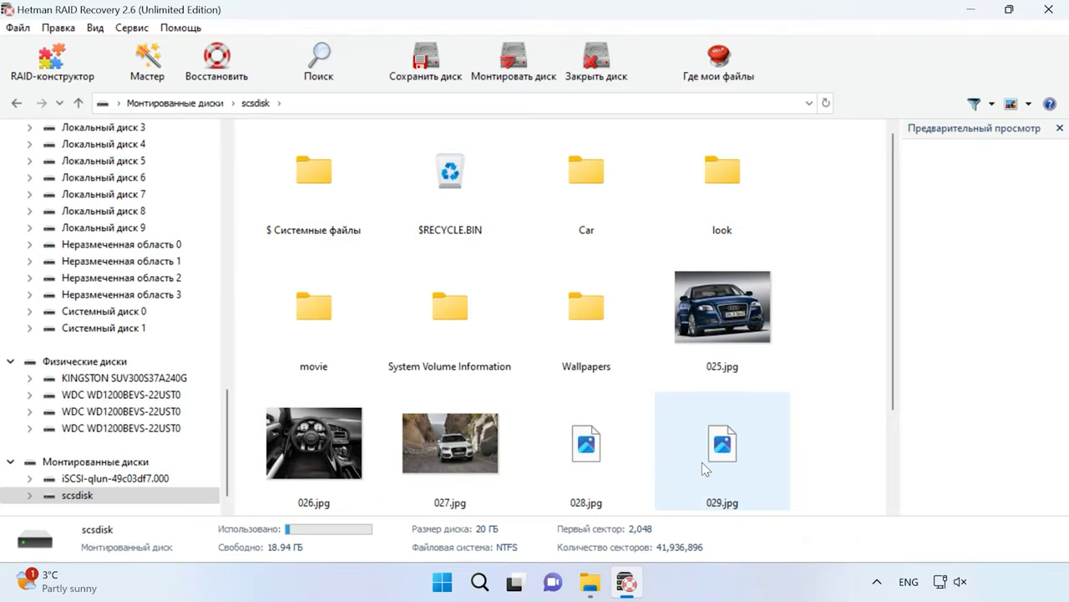
- Recover 026.jpg through 030.jpg and the External Hard Disk, Headphones and LTSC DOCX files from scsdisk to C:\11
scroll(838, 457, "down", 2)
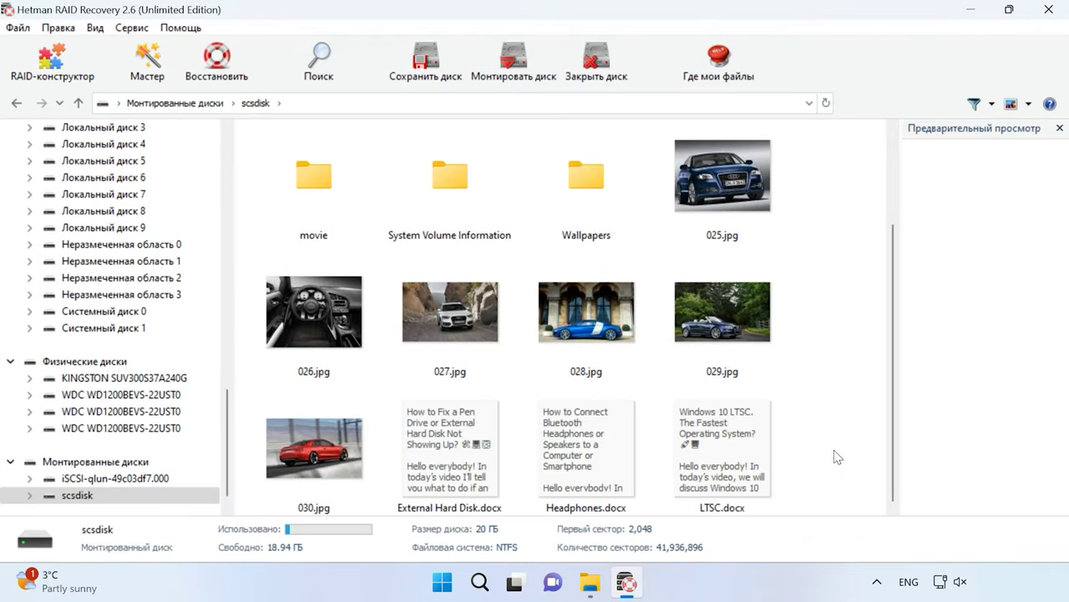
left_click_drag(816, 347, 288, 440)
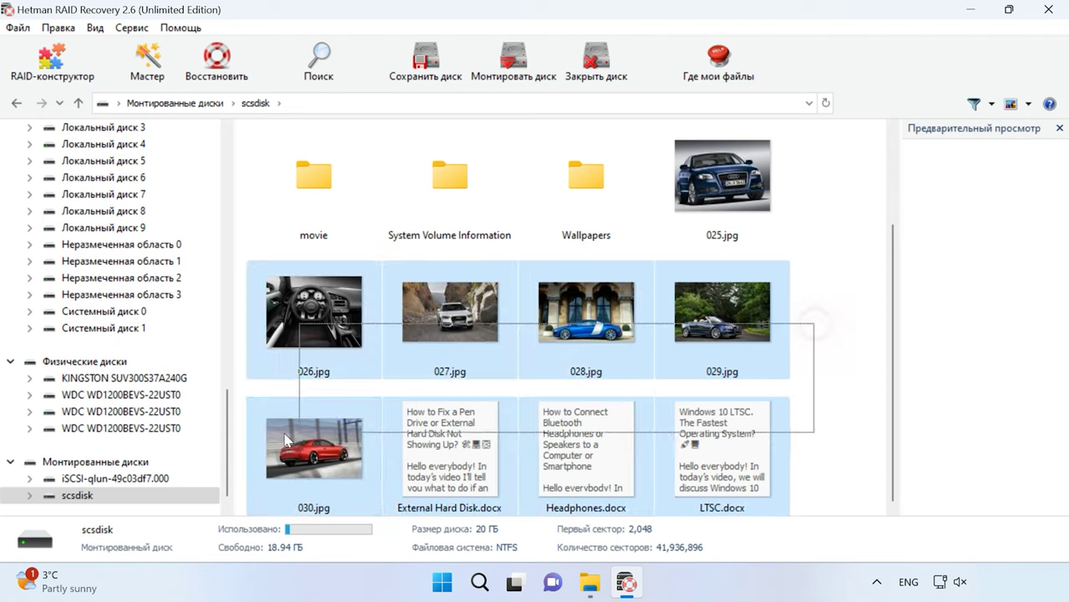
left_click(206, 68)
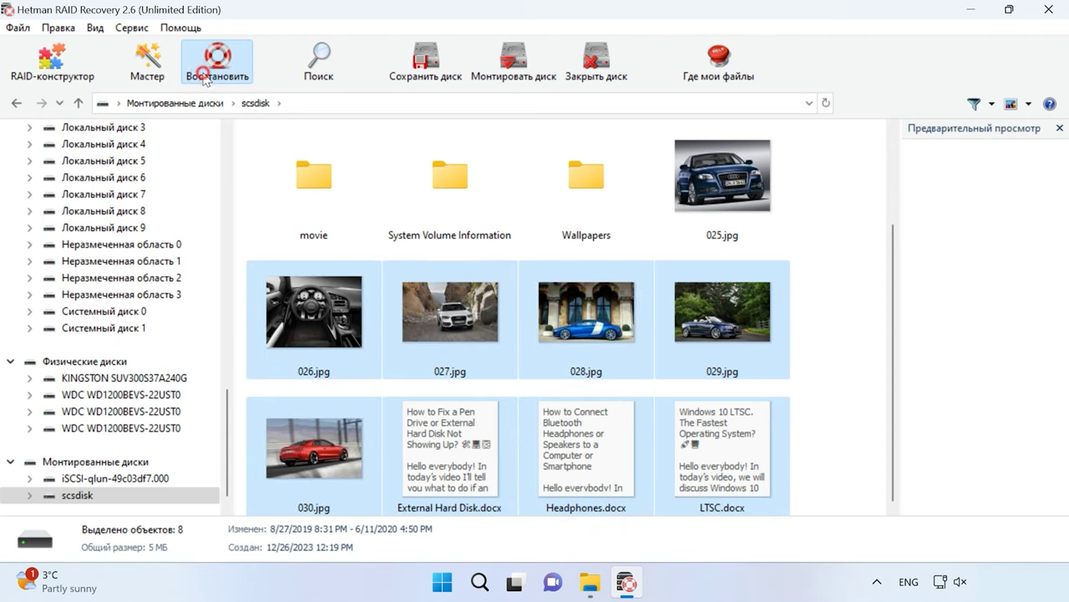
left_click(688, 477)
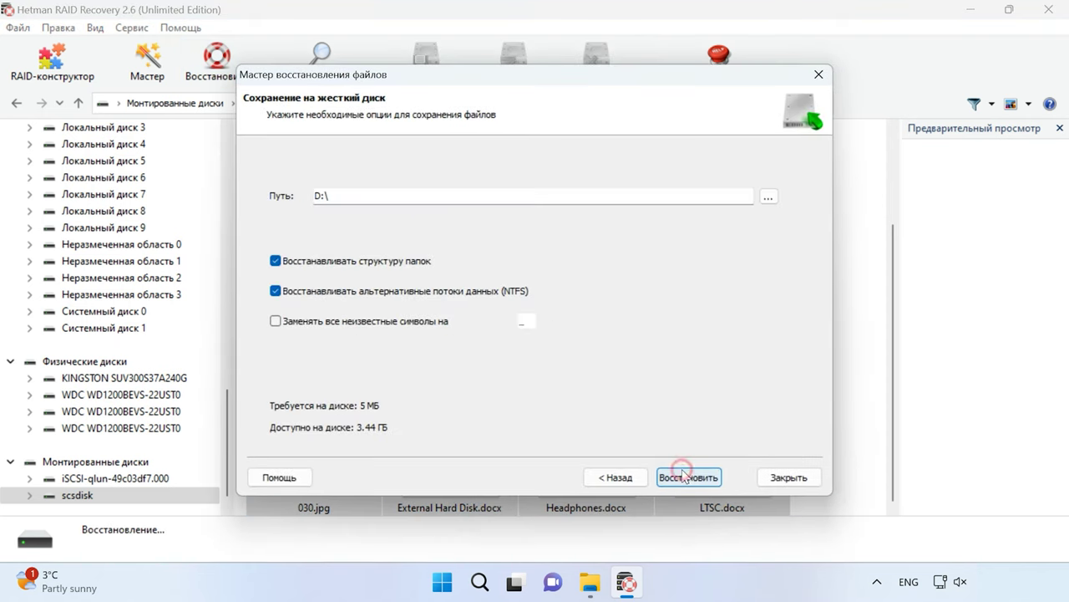
left_click(318, 195)
double_click(318, 195)
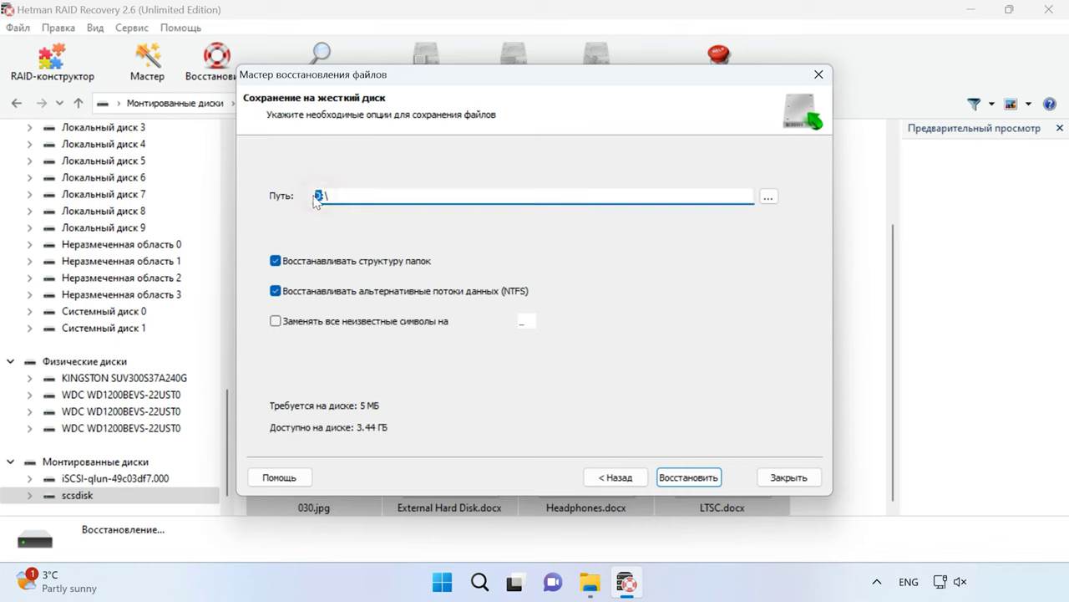
type("C")
left_click(685, 475)
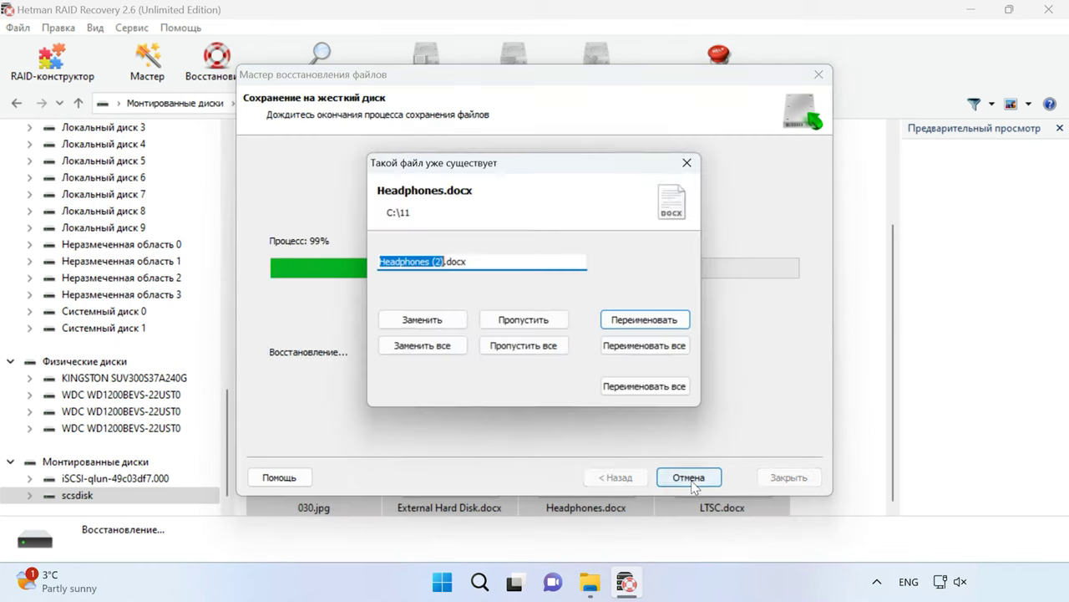
- Save the duplicate document as Headphones (2).docx, finish the recovery wizard and switch to folder 11 in File Explorer
left_click(619, 319)
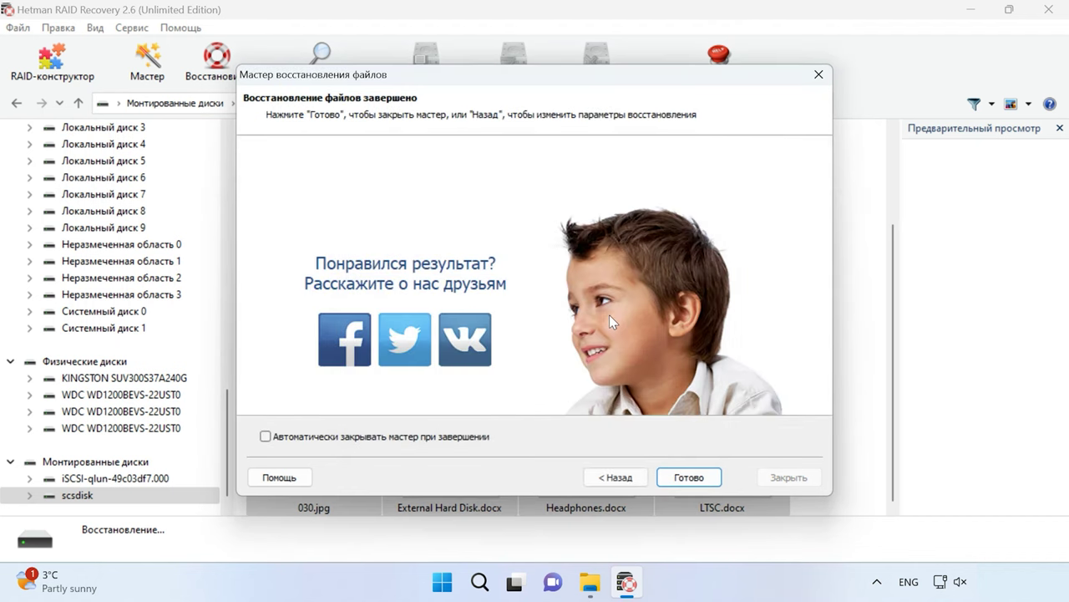
left_click(680, 479)
left_click(590, 583)
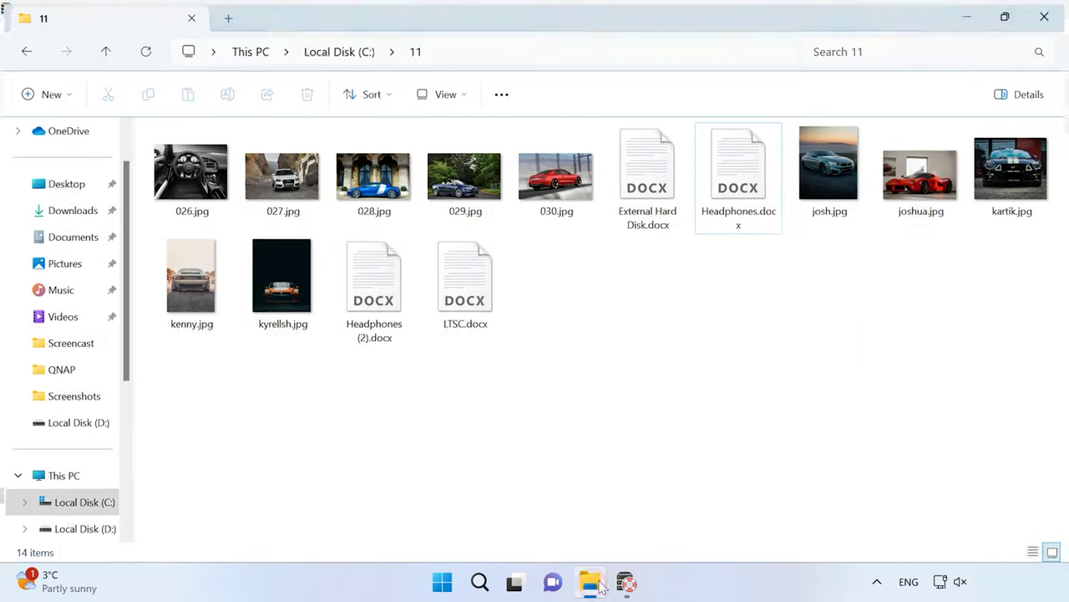